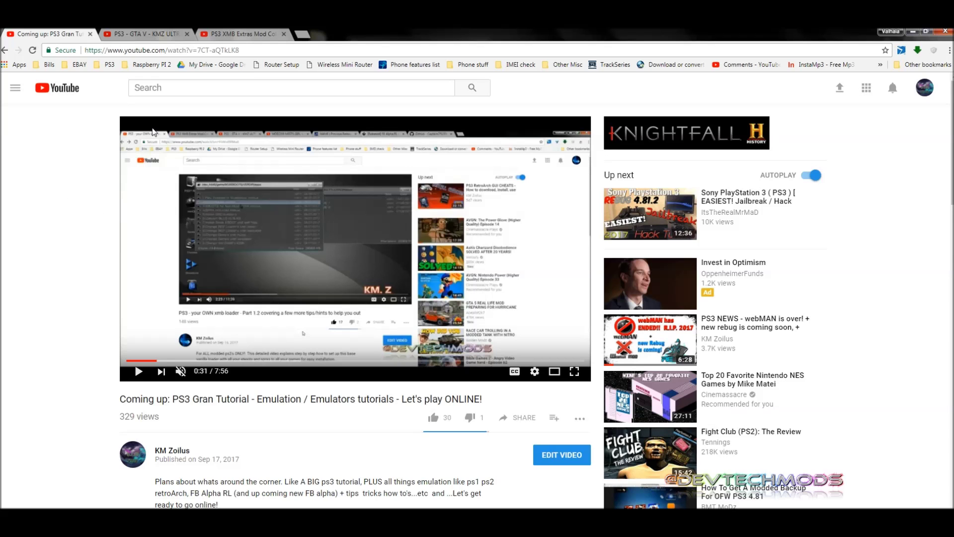
View the GTA V KMZ ULTRA and PS3 XMB Extras mod video pages among the open YouTube pages.
click(142, 35)
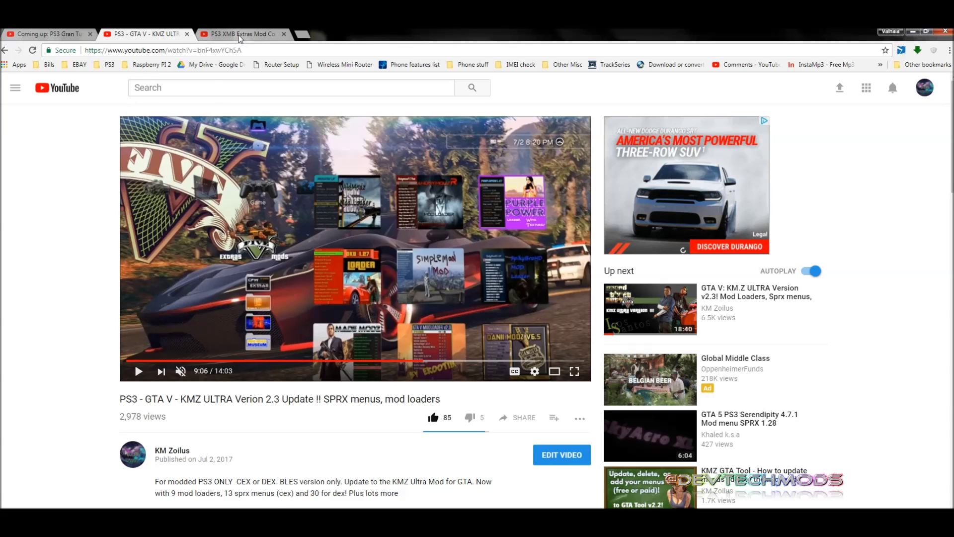
key(ctrl+Tab)
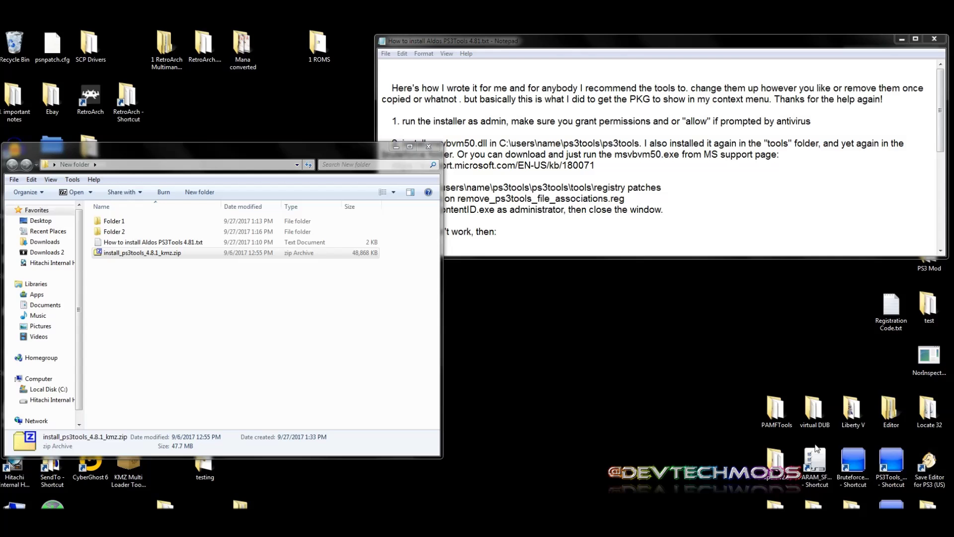
Switch to the desktop's PS3Tools launcher and look over its collection of tools and folders.
double_click(904, 460)
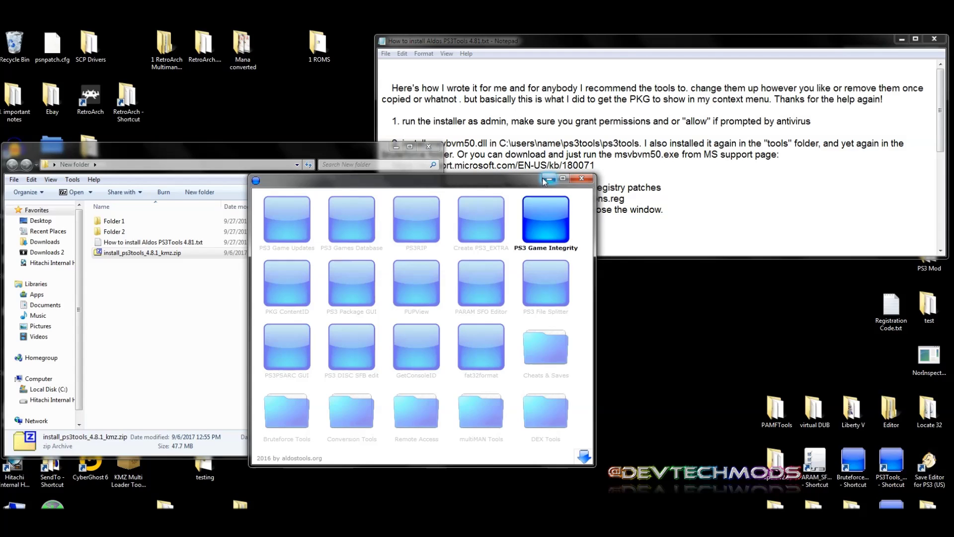
click(581, 179)
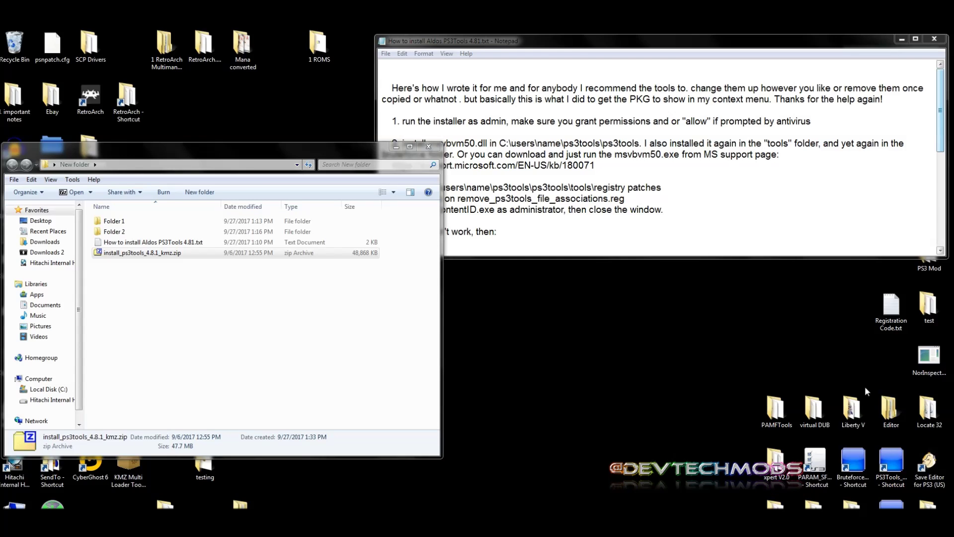
double_click(892, 464)
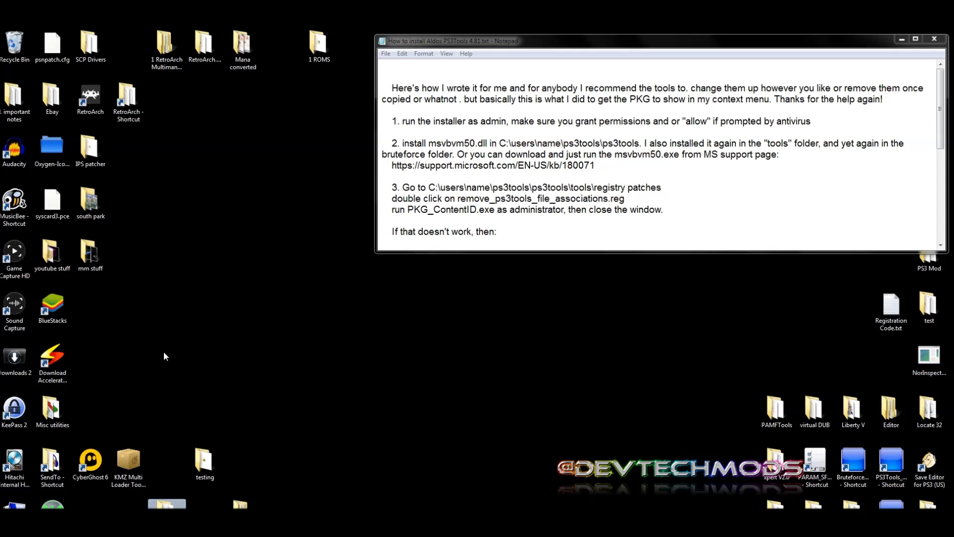
Open the ps3 tools Install folder from the desktop and view the How to install Aldos PS3Tools 4.81.txt instructions.
double_click(167, 504)
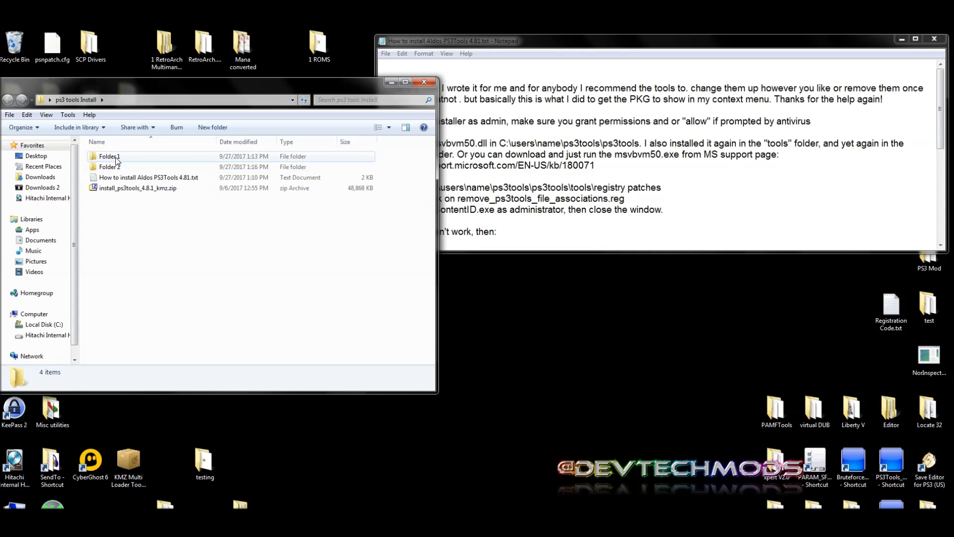
click(152, 189)
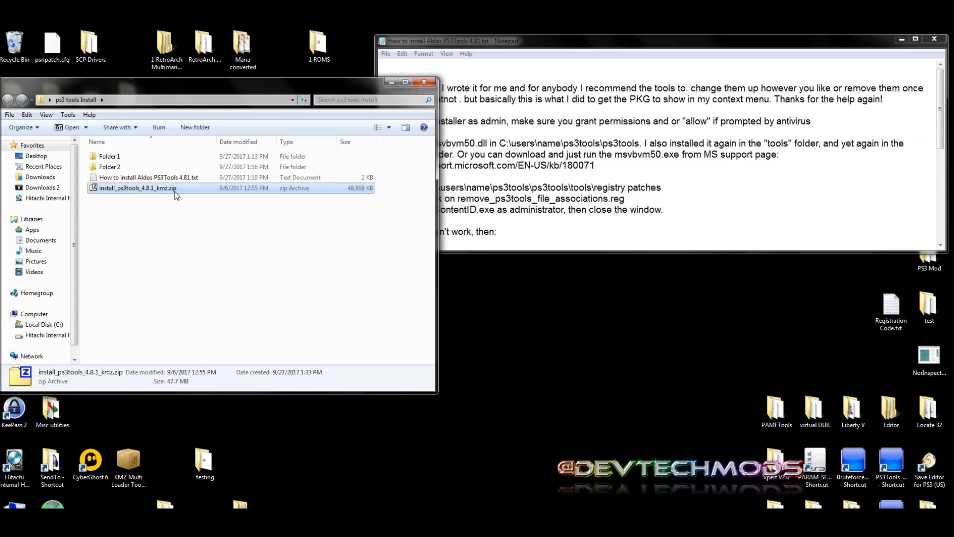
click(157, 179)
drag(549, 250, 571, 250)
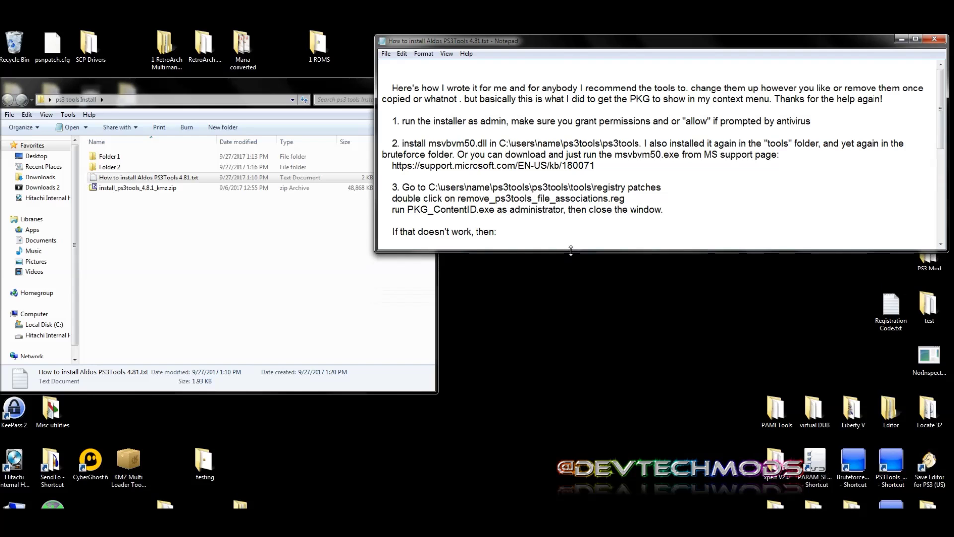
Extract install_ps3tools_4.8.1.exe from install_ps3tools_4.8.1_kmz.zip onto the desktop and close the archive.
click(162, 191)
double_click(161, 192)
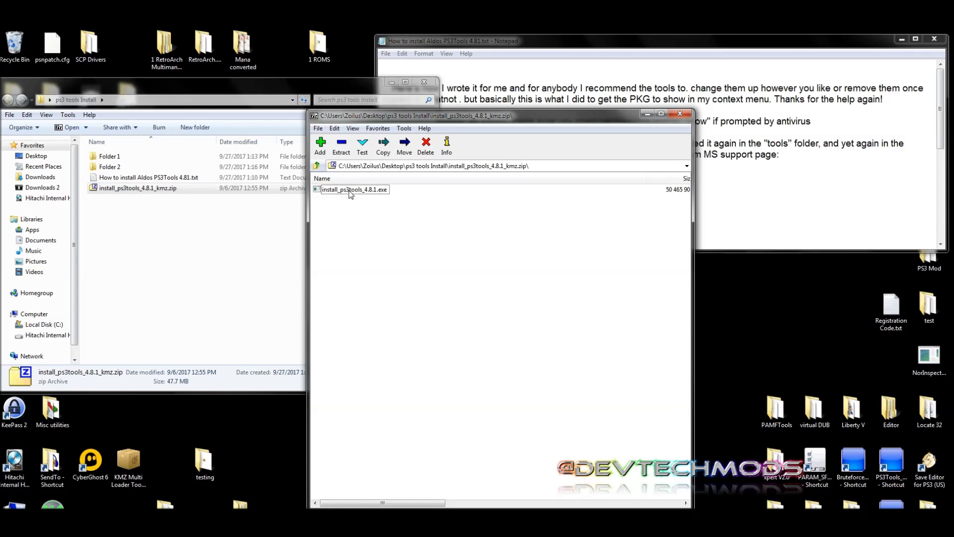
drag(350, 194, 717, 362)
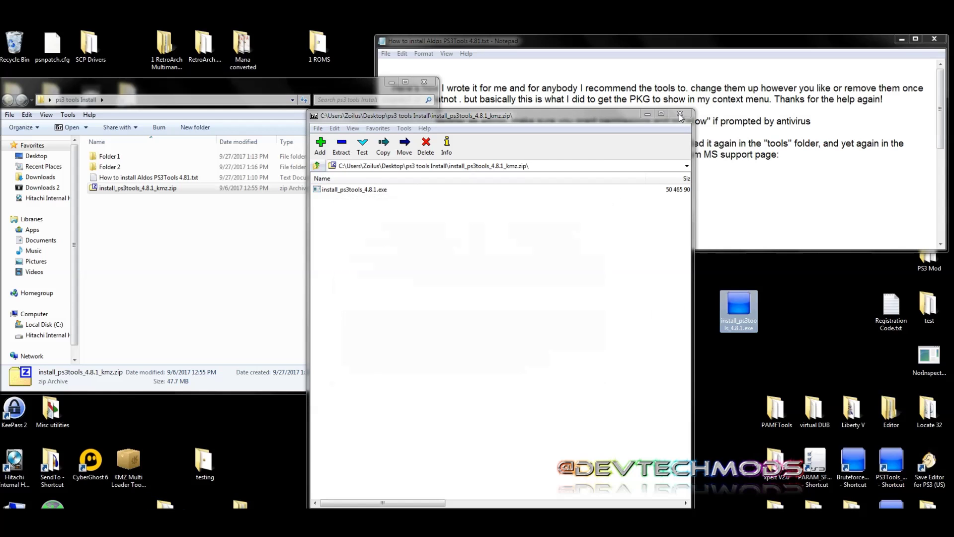
click(680, 114)
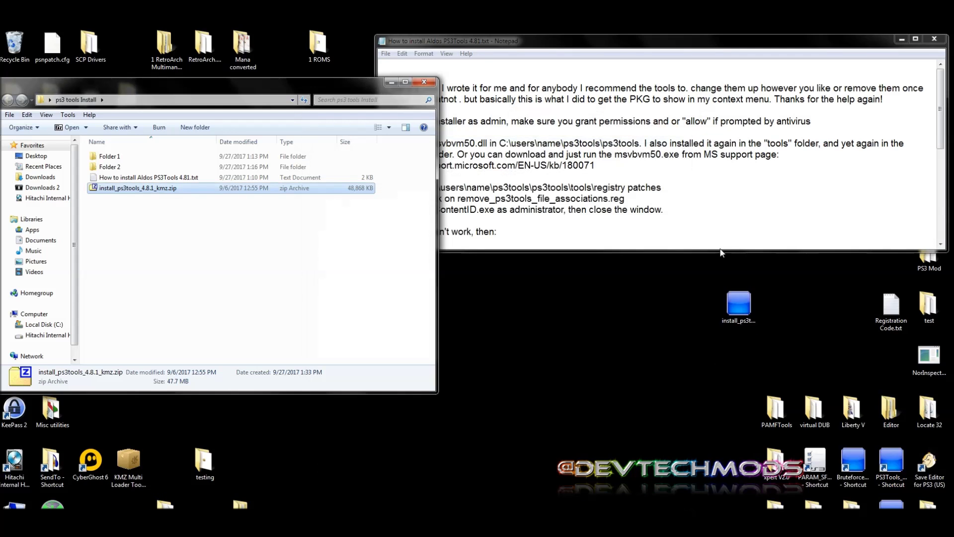
Move the extracted installer to a free desktop spot and view its option for running as administrator, without launching it.
drag(730, 301, 586, 312)
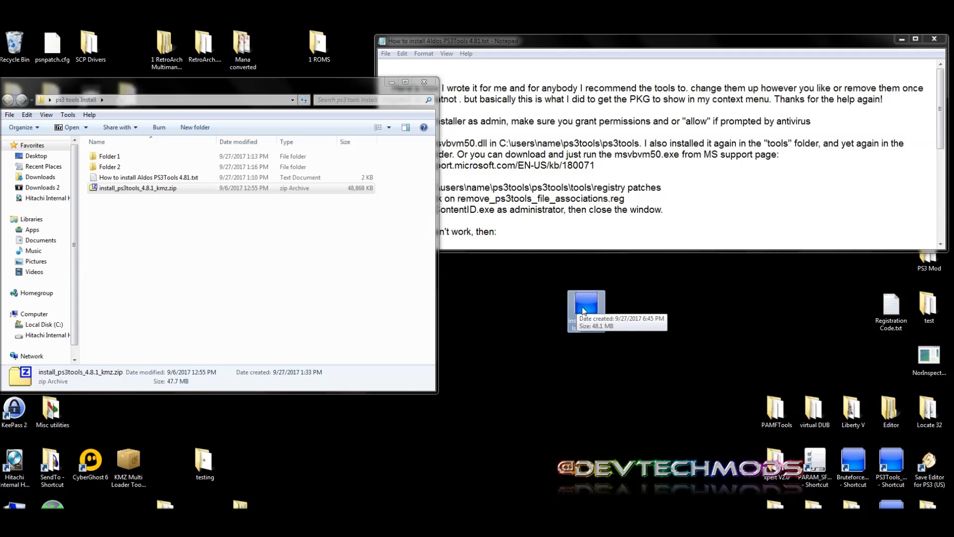
right_click(584, 311)
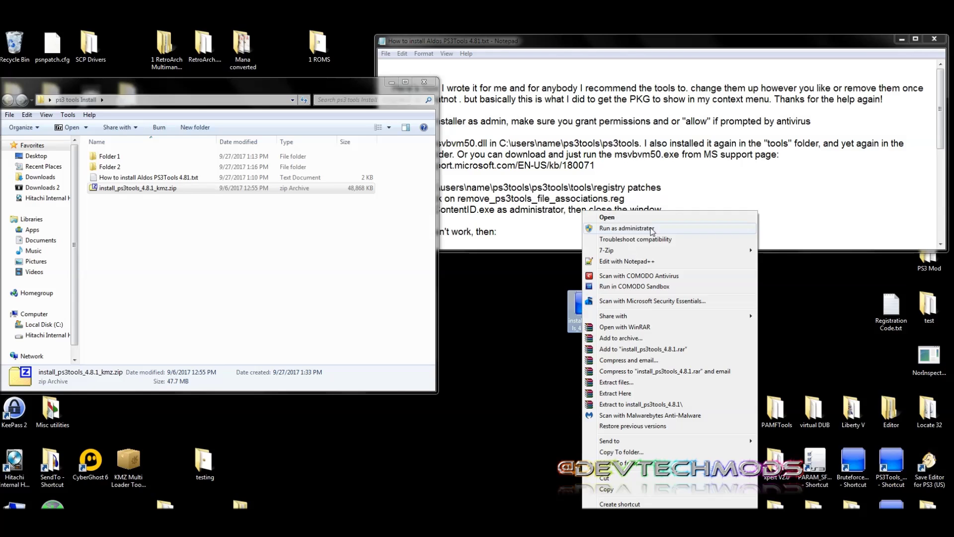
click(512, 295)
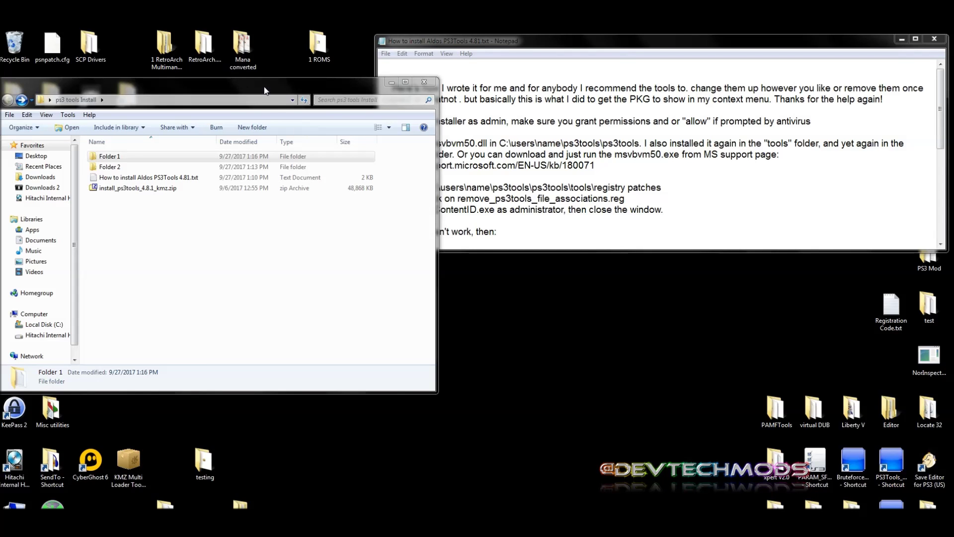
Open Local Disk (C:) in a second Explorer window and position it next to the ps3 tools Install folder.
drag(279, 83, 257, 81)
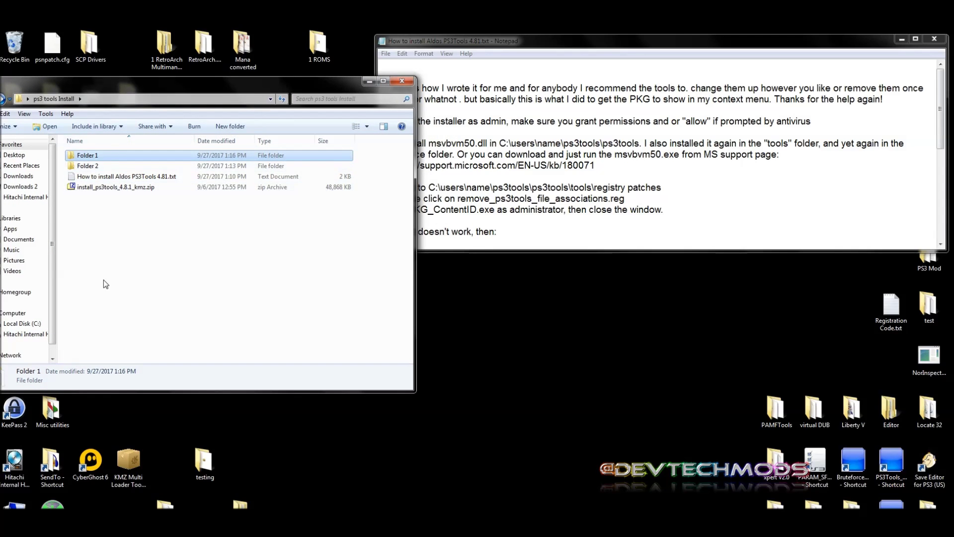
double_click(15, 504)
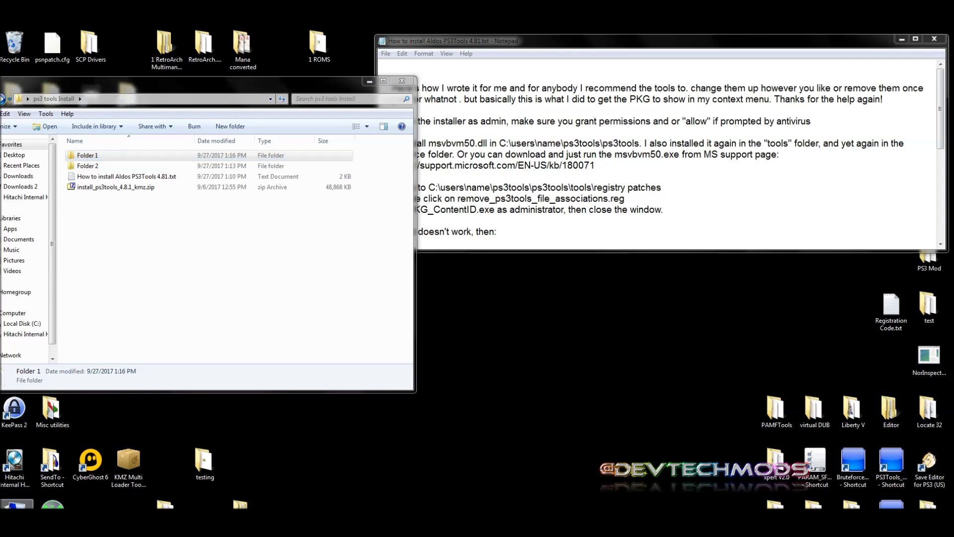
drag(223, 32, 306, 81)
double_click(213, 168)
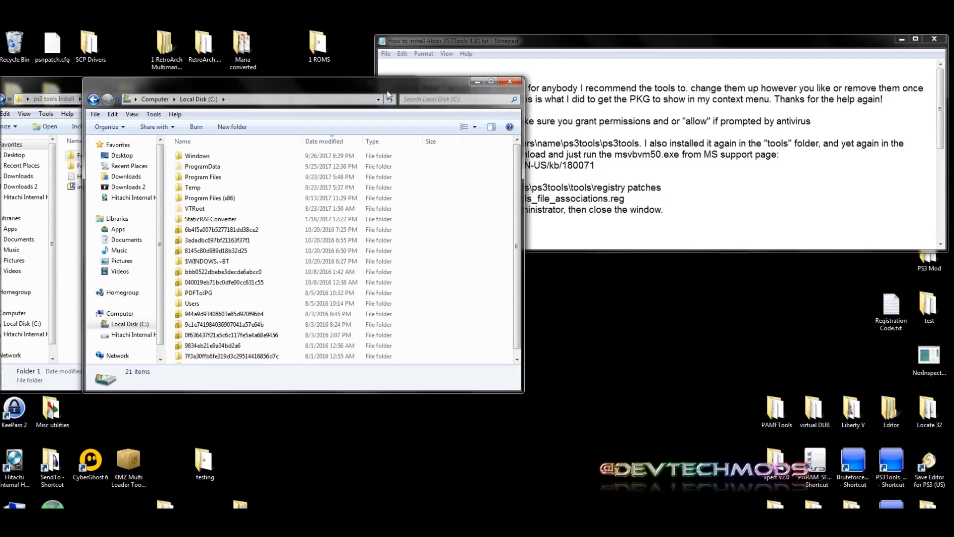
drag(334, 88, 465, 94)
Navigate through Users and the account's profile folder into the ps3tools folder.
click(321, 315)
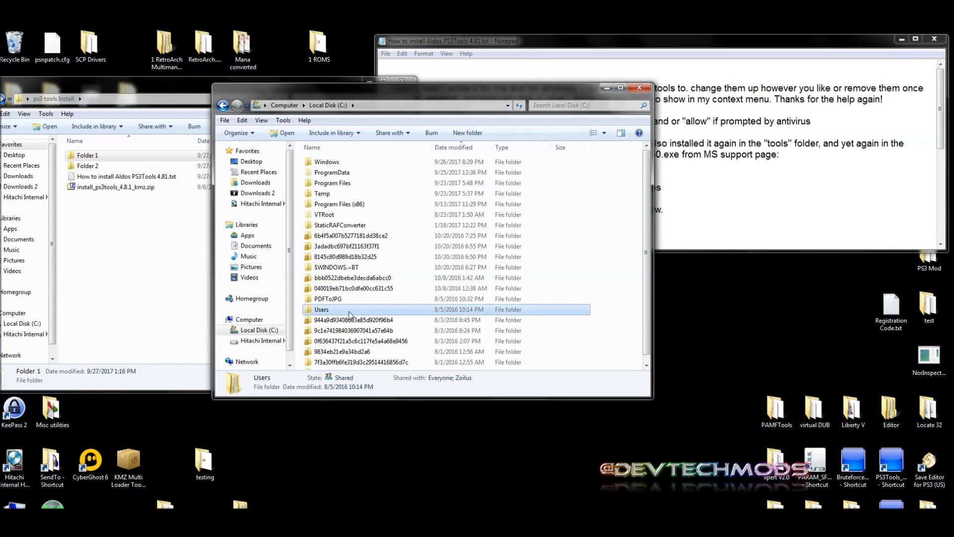
double_click(343, 315)
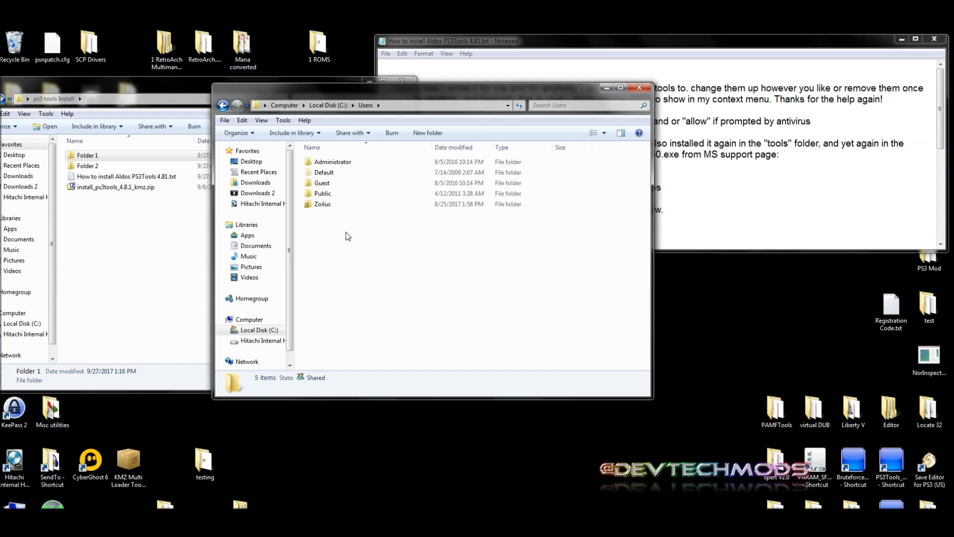
click(328, 207)
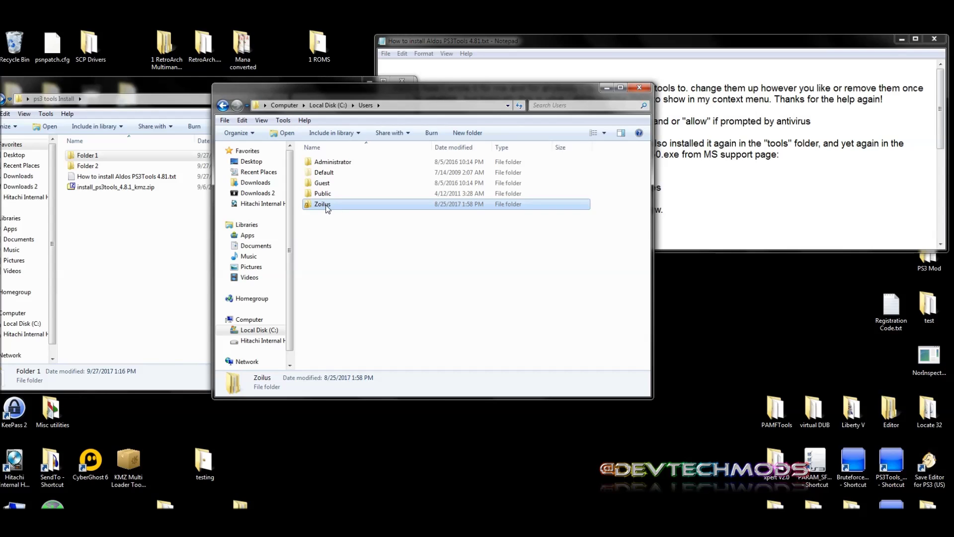
double_click(323, 205)
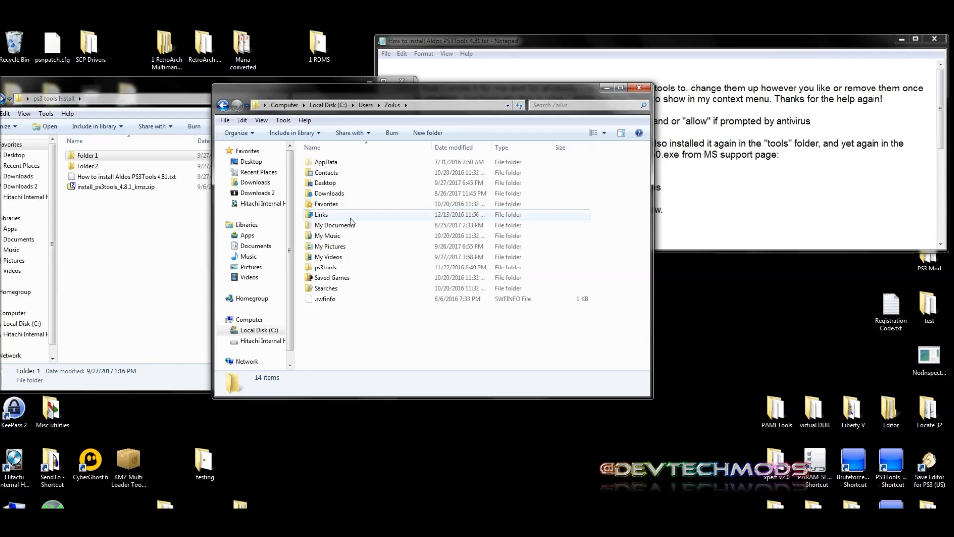
double_click(339, 269)
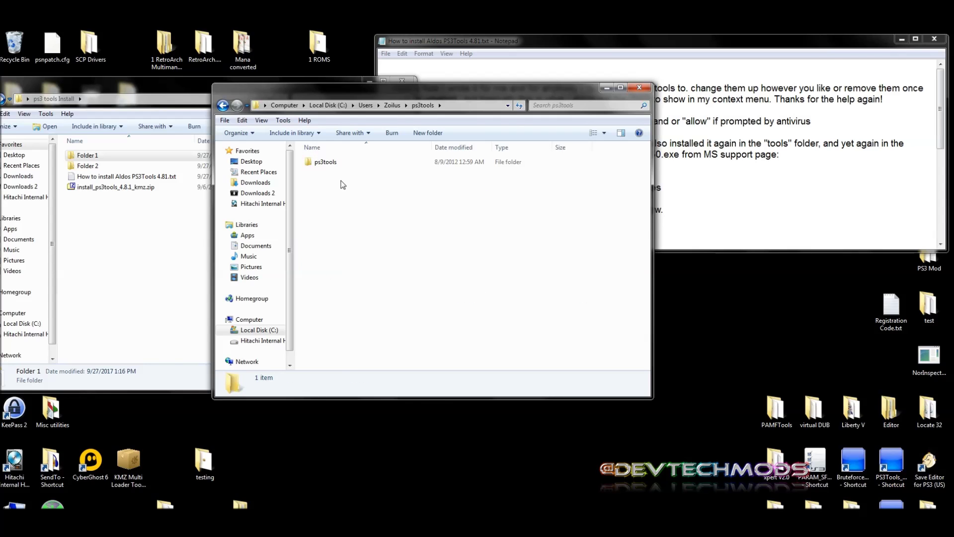
Create a desktop shortcut to the inner ps3tools folder and place it among the other desktop icons.
click(328, 165)
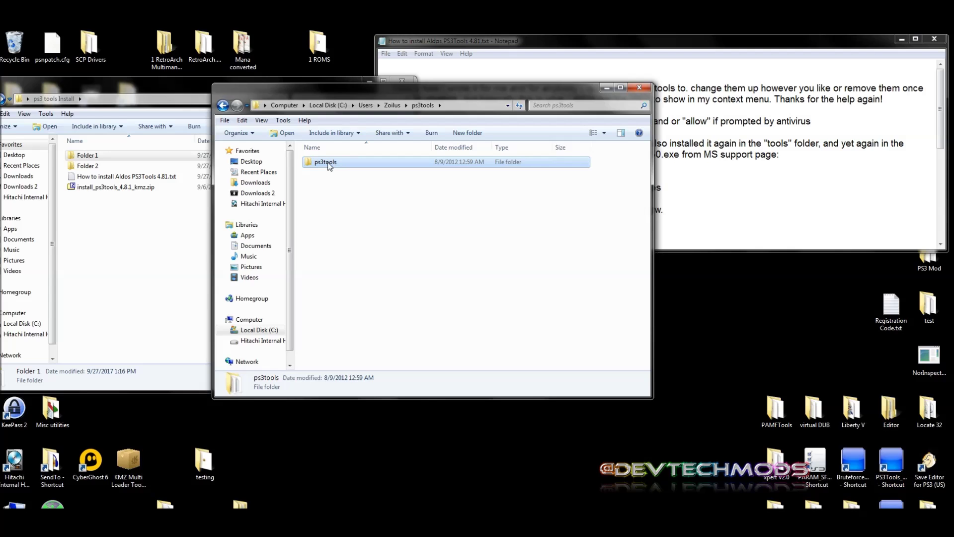
right_click(328, 164)
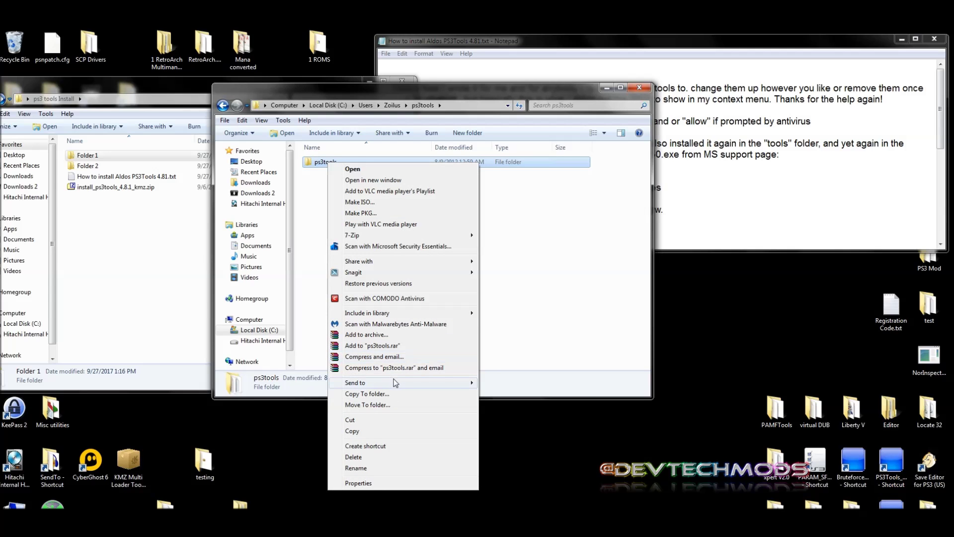
mouse_move(404, 382)
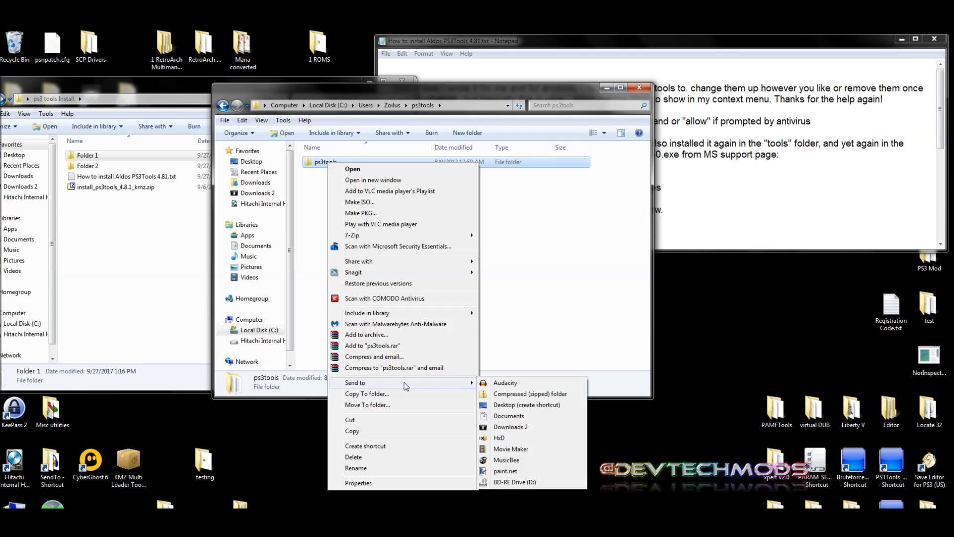
click(517, 408)
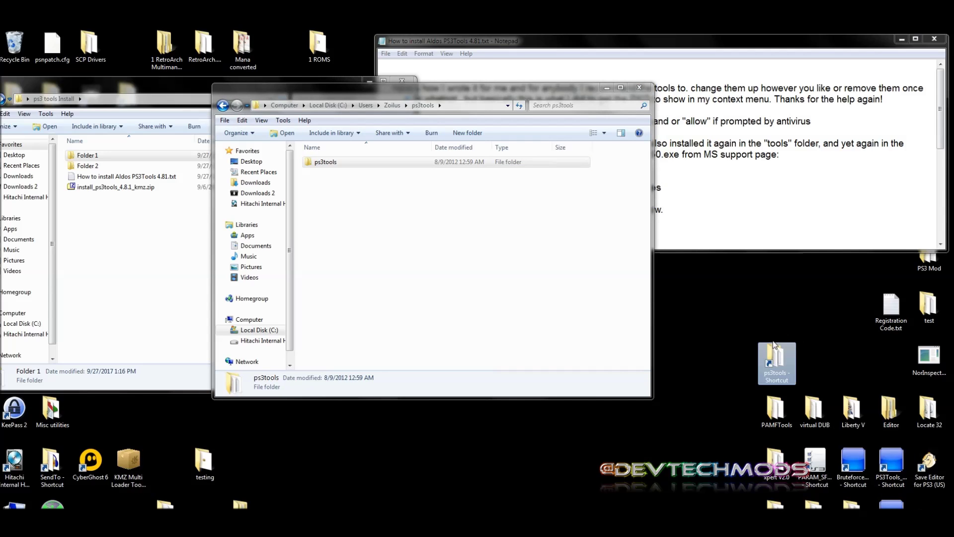
drag(798, 369, 929, 505)
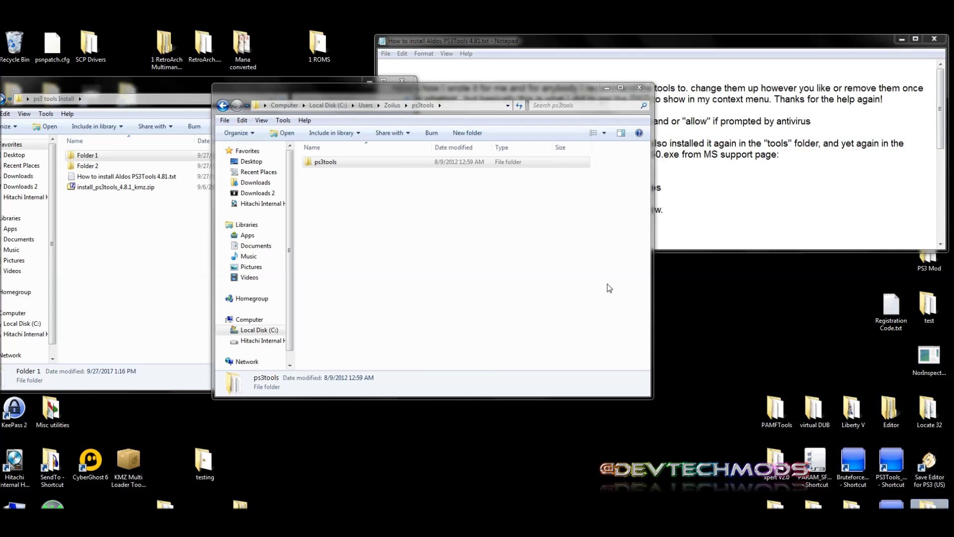
Open the inner ps3tools folder and Folder 1 side by side, and select msvbvm50.dll in the ps3tools folder.
double_click(327, 166)
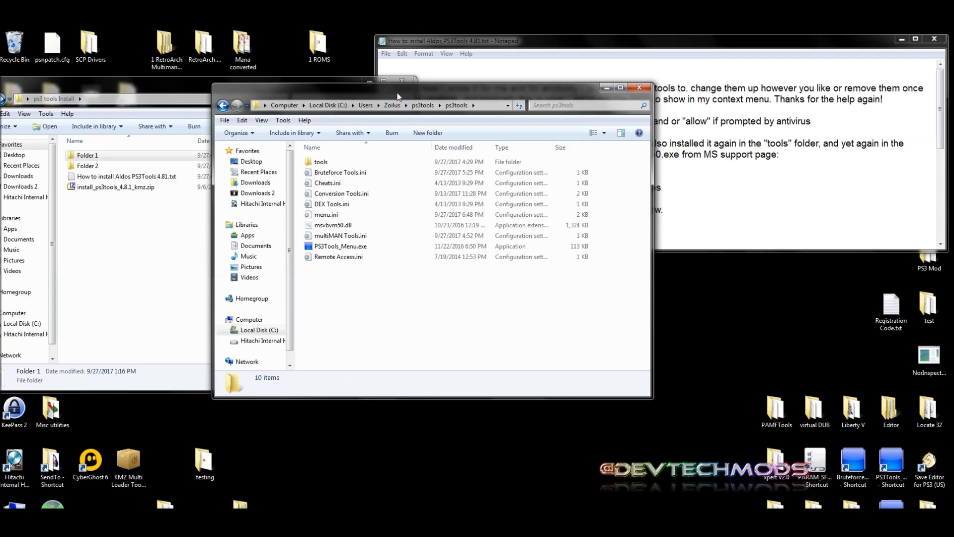
drag(400, 95, 580, 104)
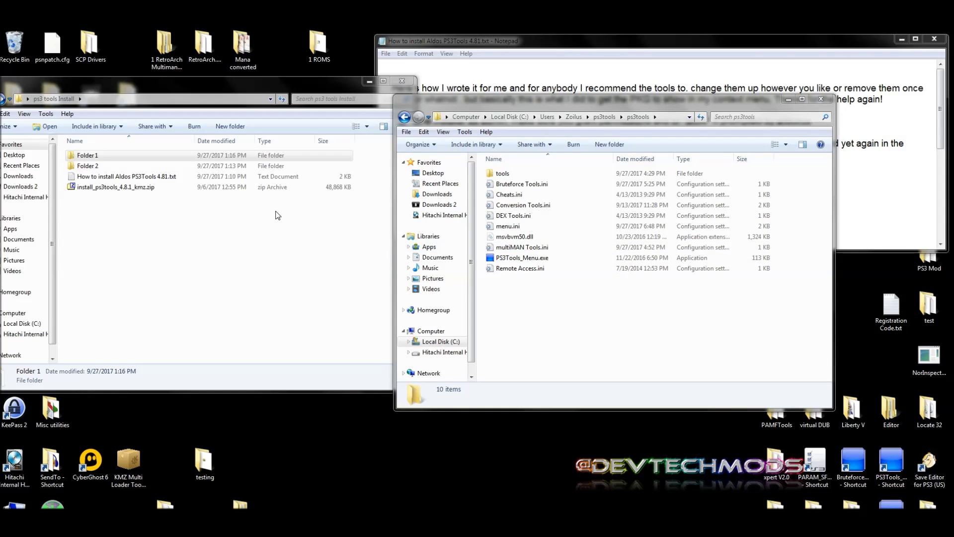
double_click(87, 156)
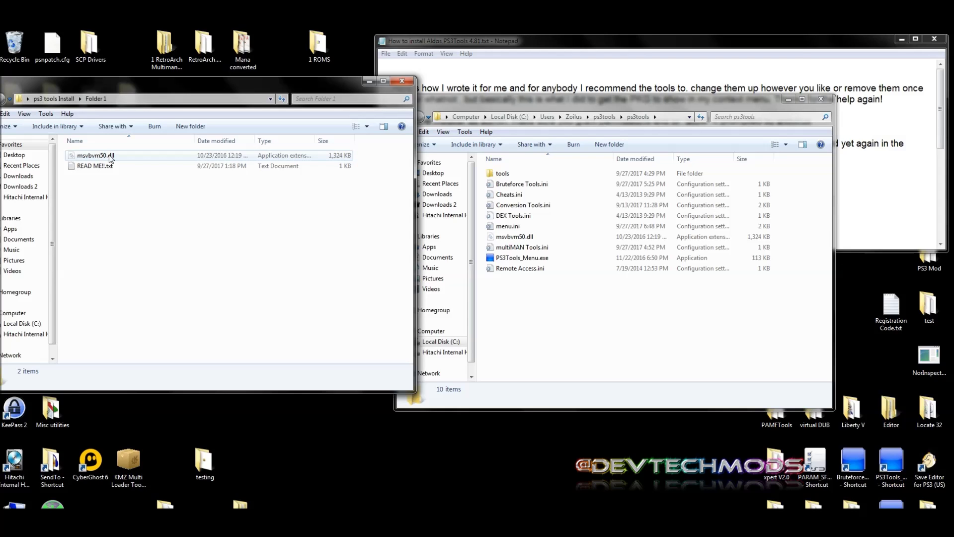
click(554, 312)
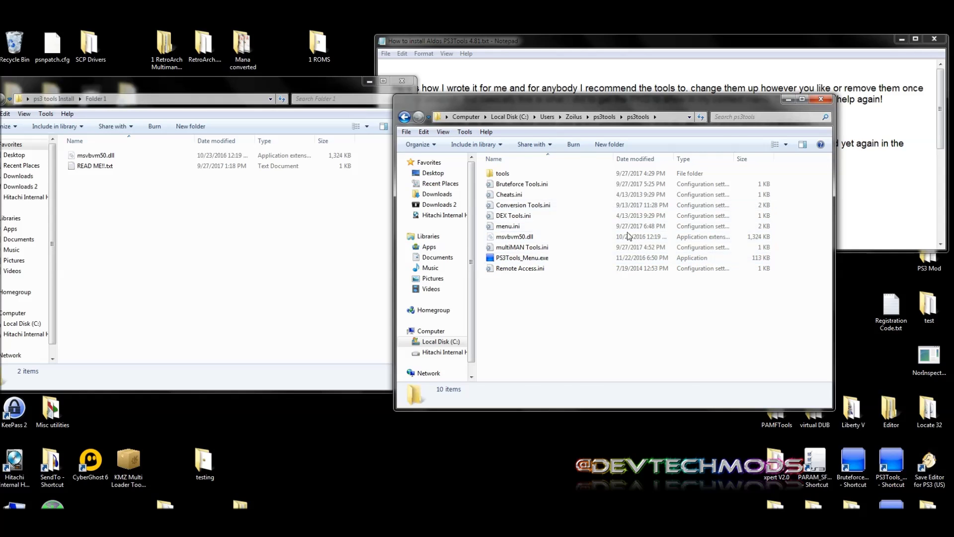
click(509, 237)
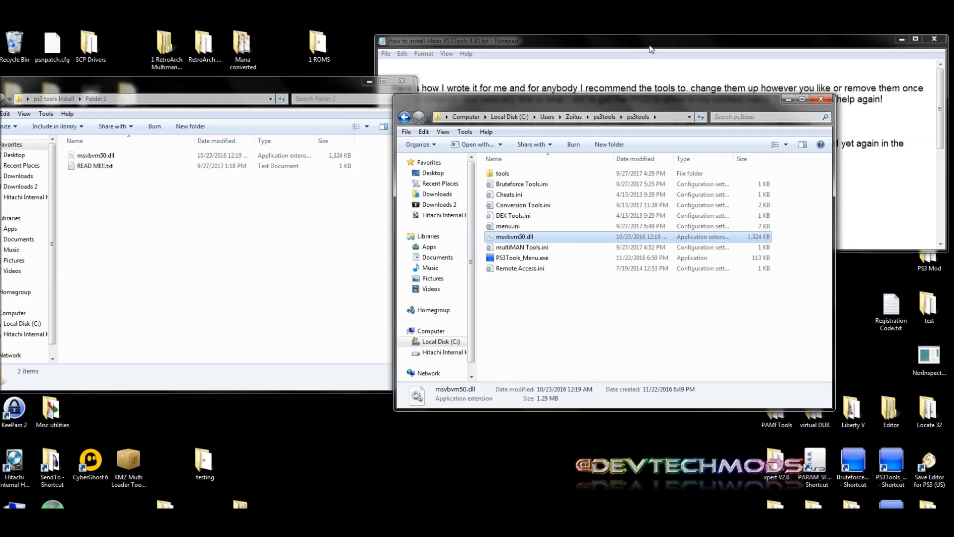
Check the msvbvm50.dll instructions in the text file and return from Folder 1 to the ps3 tools Install folder.
click(633, 48)
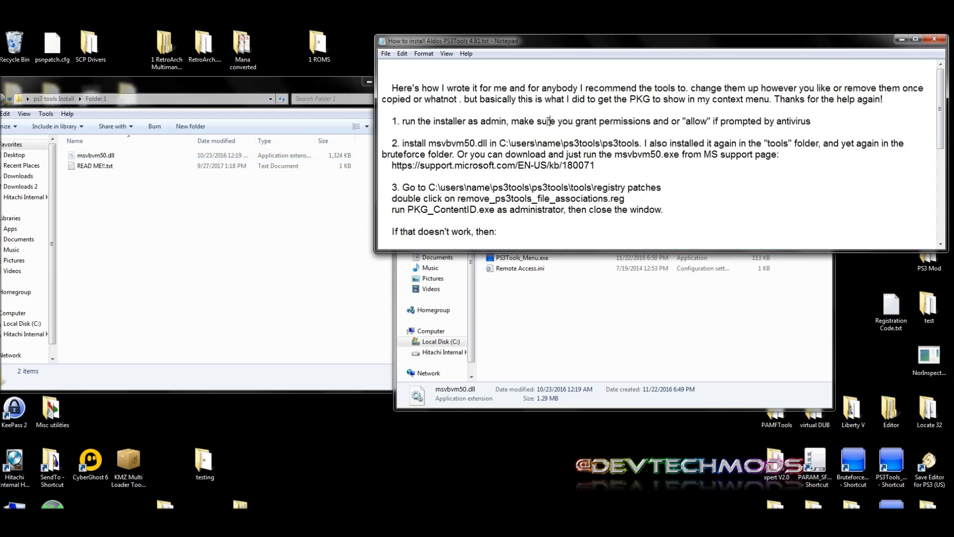
click(213, 91)
click(615, 333)
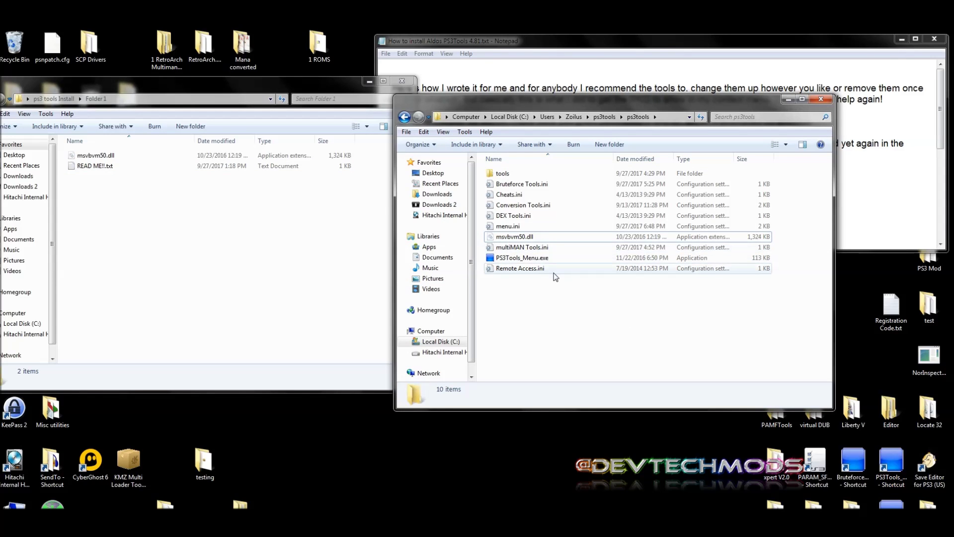
click(243, 223)
key(BackSpace)
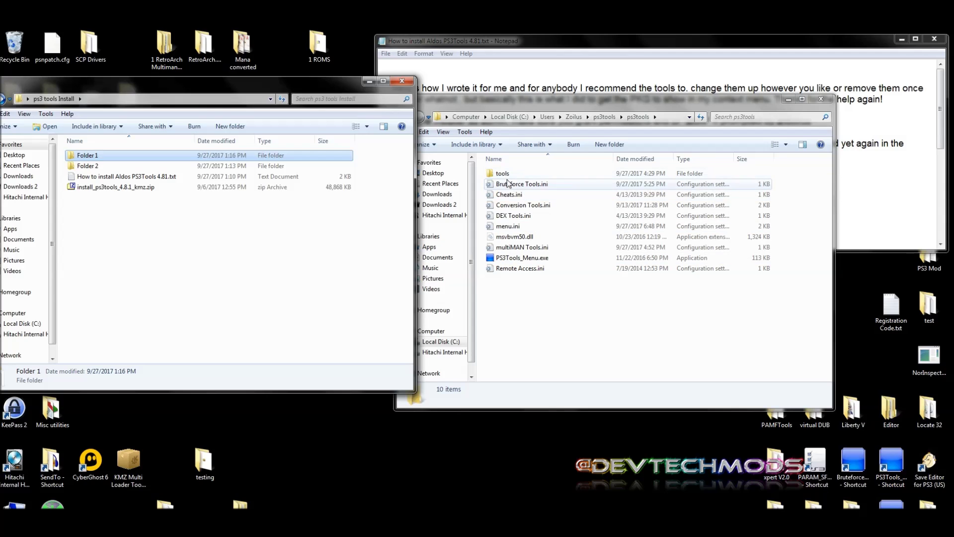
Send PS3Tools_Menu.exe to the desktop as a shortcut, and launch the tools menu from its desktop shortcut before closing it.
click(517, 259)
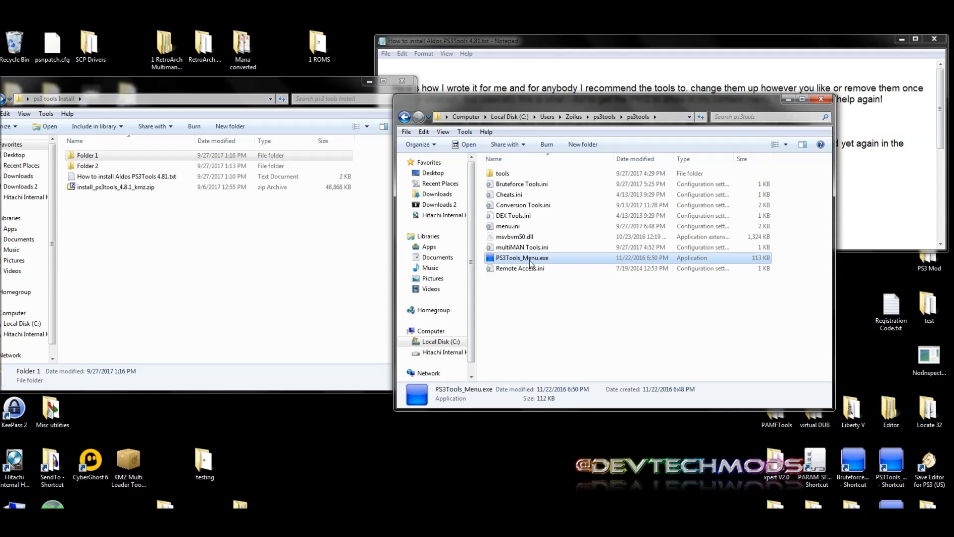
right_click(525, 262)
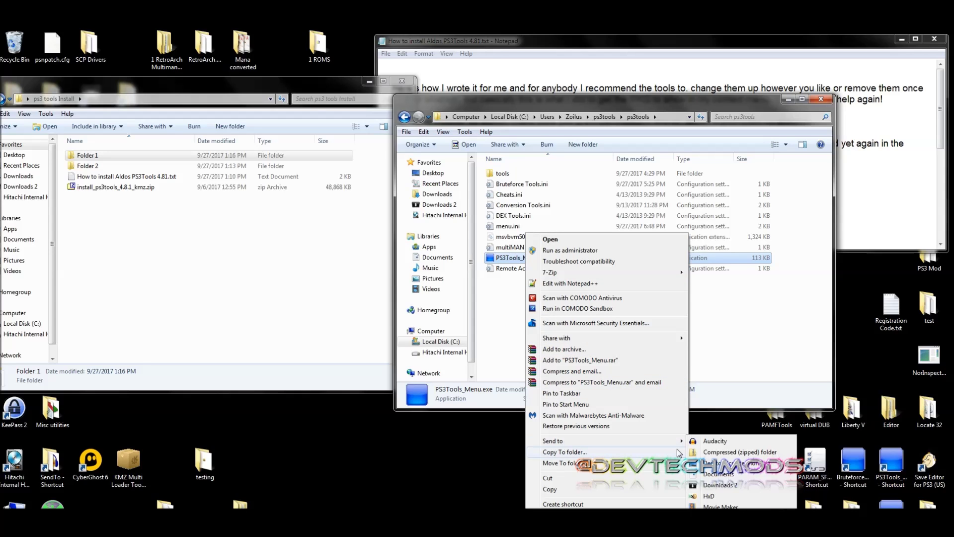
click(740, 459)
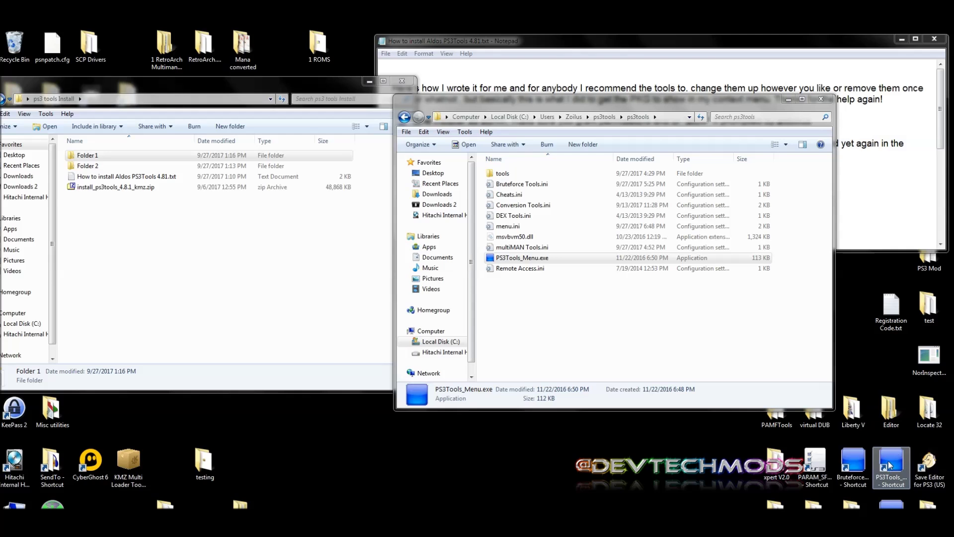
double_click(890, 464)
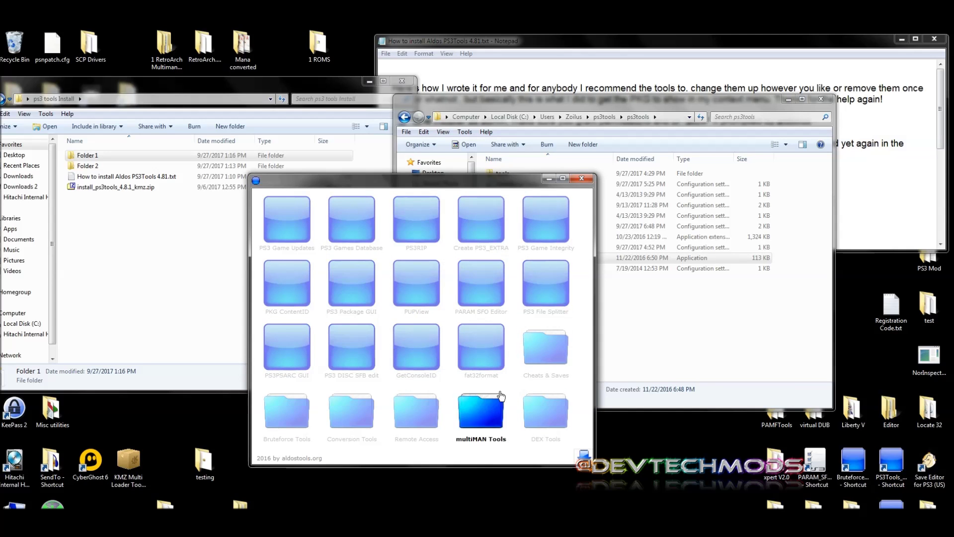
click(580, 179)
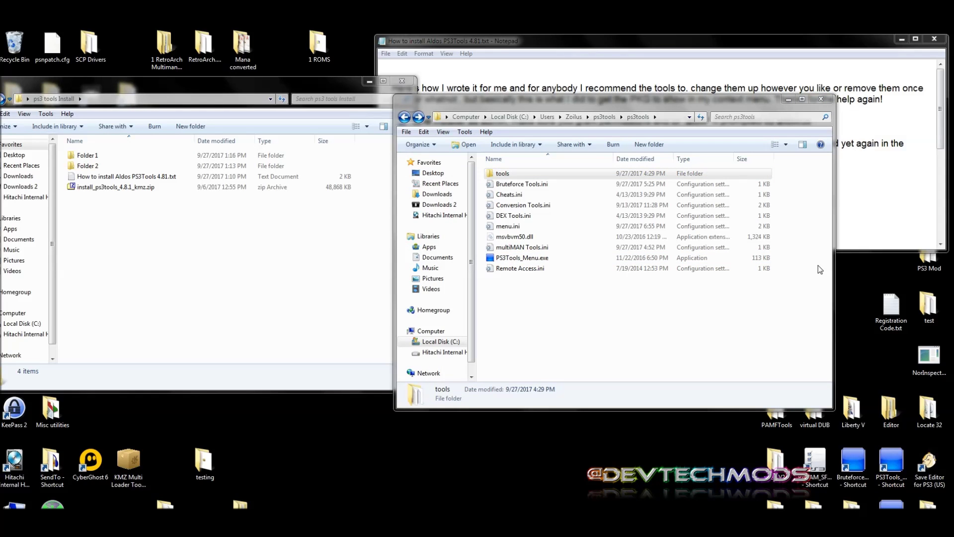
Open the tools folder and look through its programs, comparing them with the entries in the PS3Tools menu.
click(574, 174)
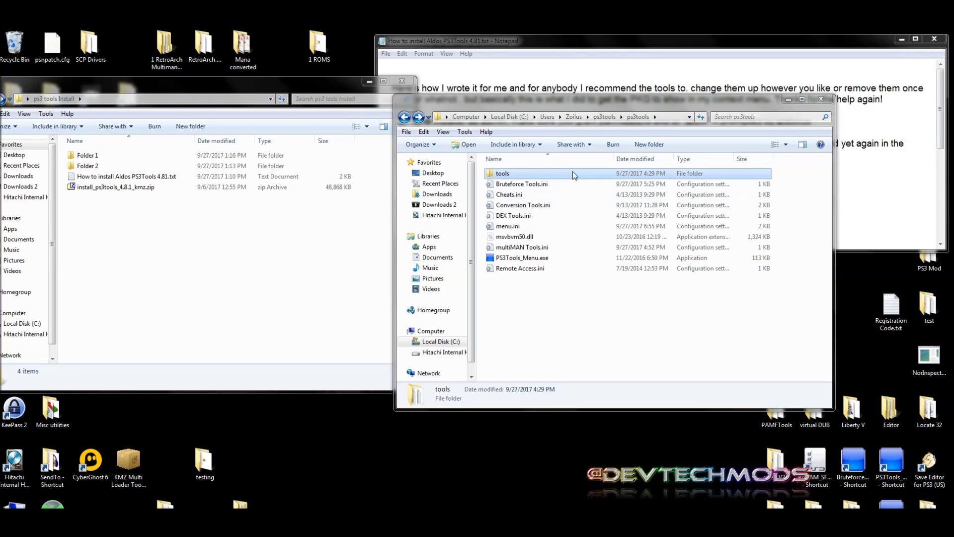
double_click(511, 174)
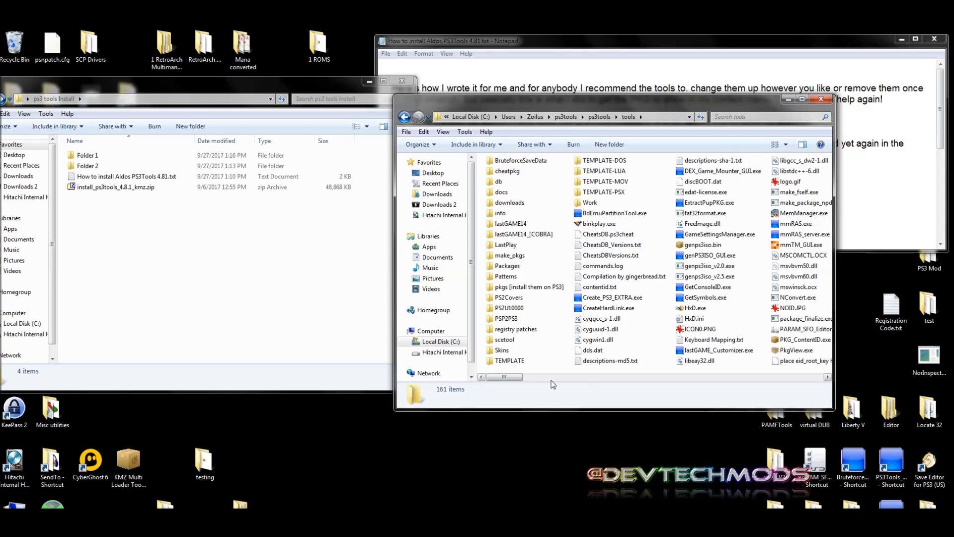
drag(489, 377, 587, 378)
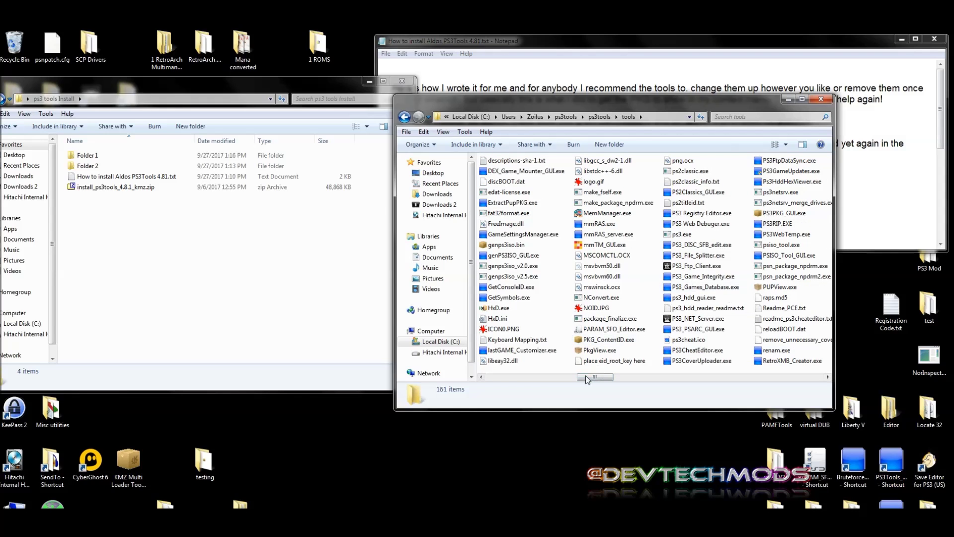
double_click(894, 469)
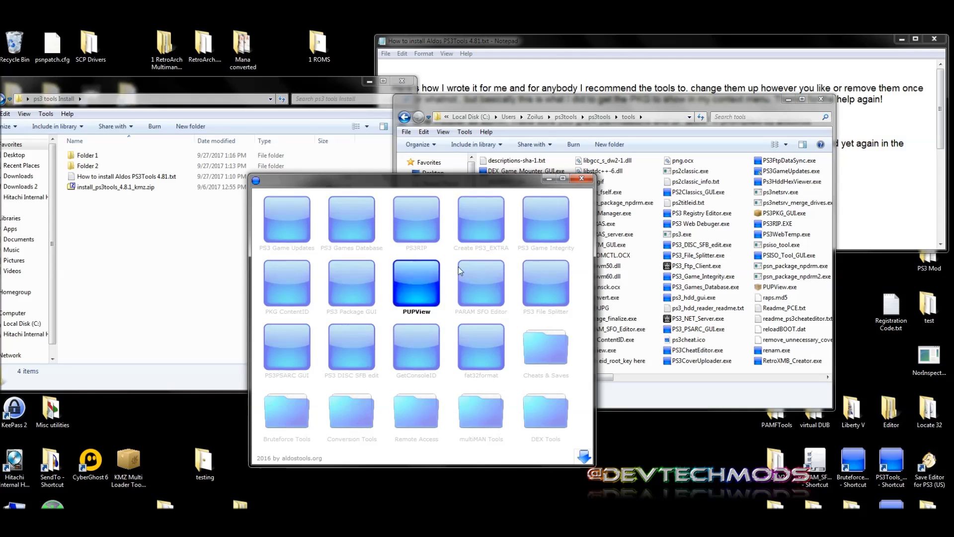
click(582, 178)
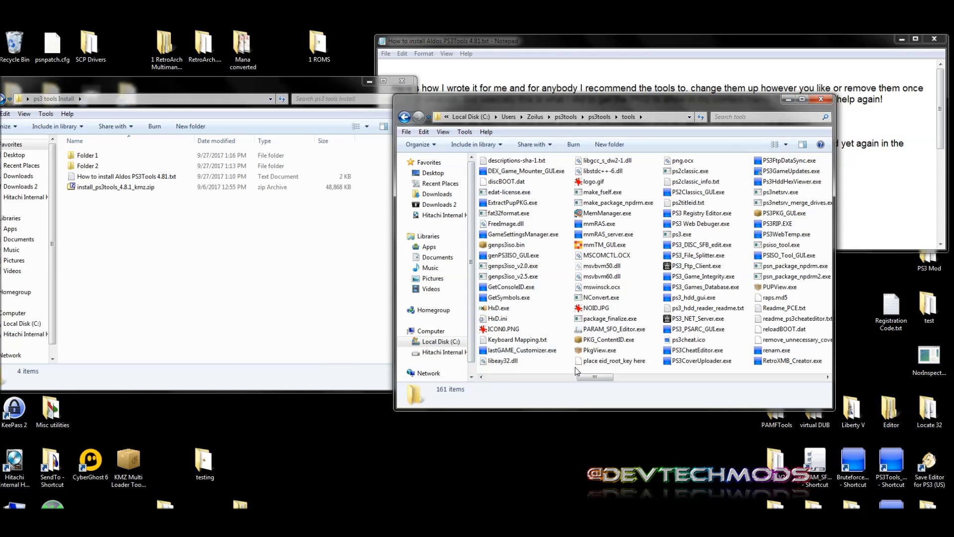
drag(597, 380, 514, 378)
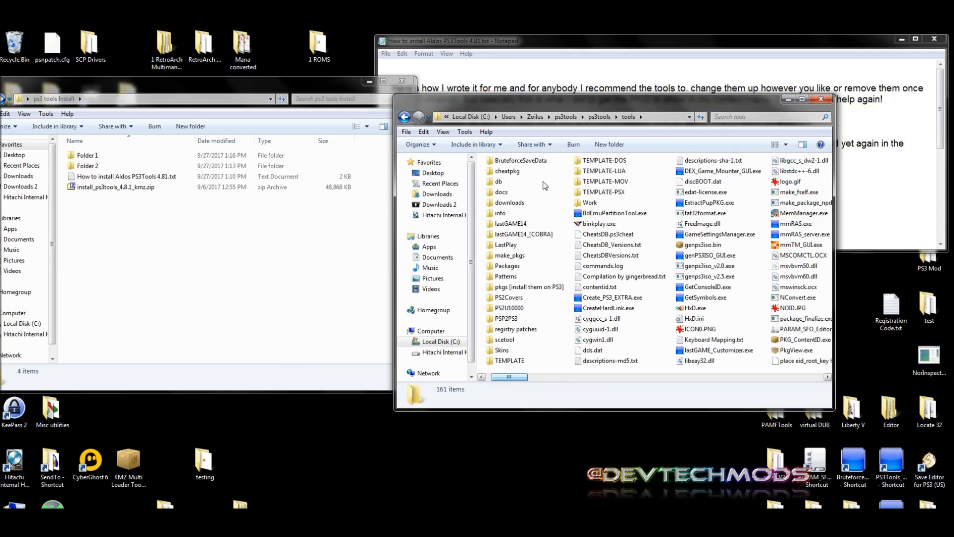
Check BruteforceSaveData.exe in the BruteforceSaveData folder, and return to the tools folder to select scetool.
double_click(520, 160)
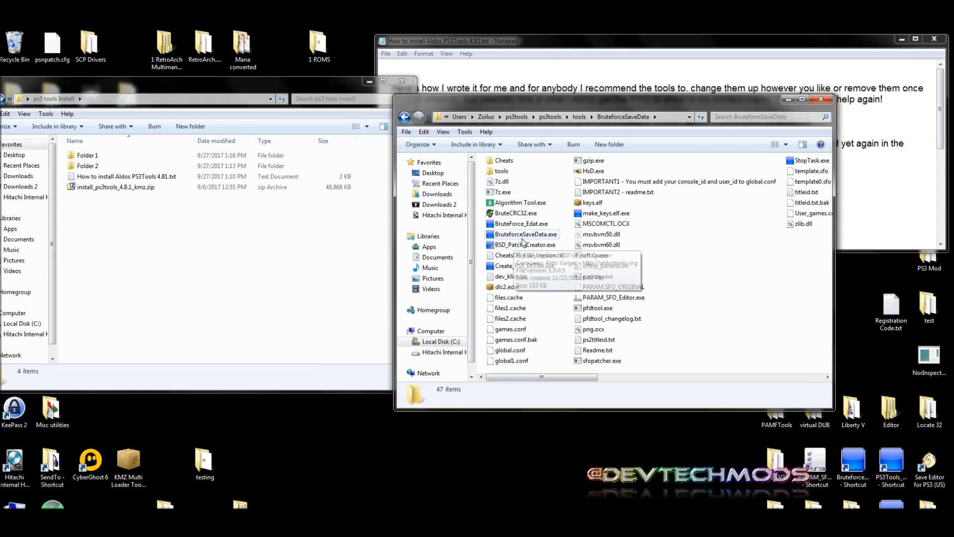
click(515, 235)
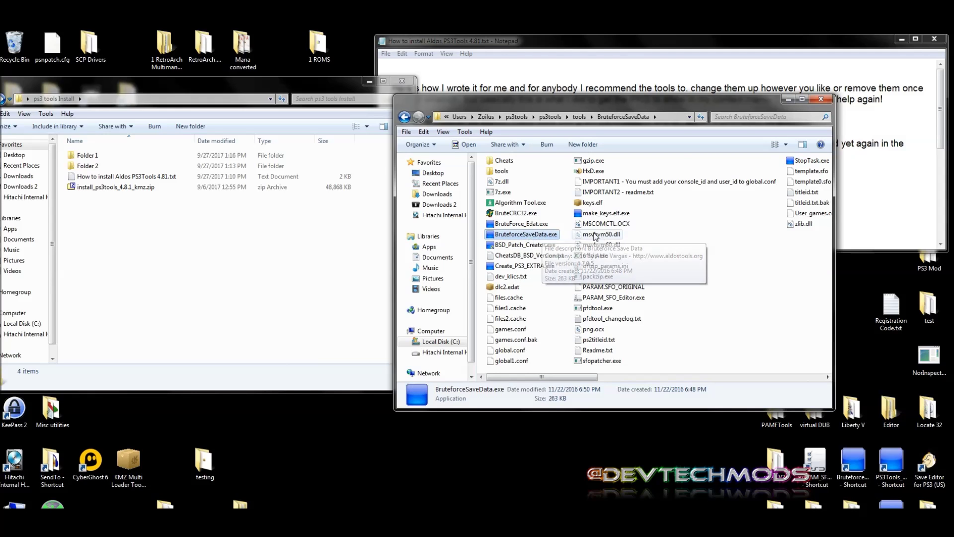
key(BackSpace)
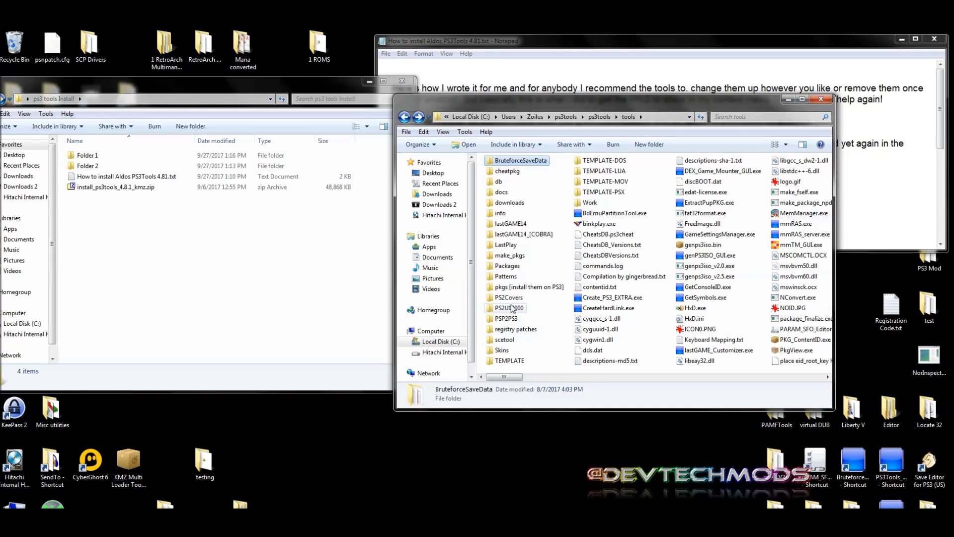
click(503, 341)
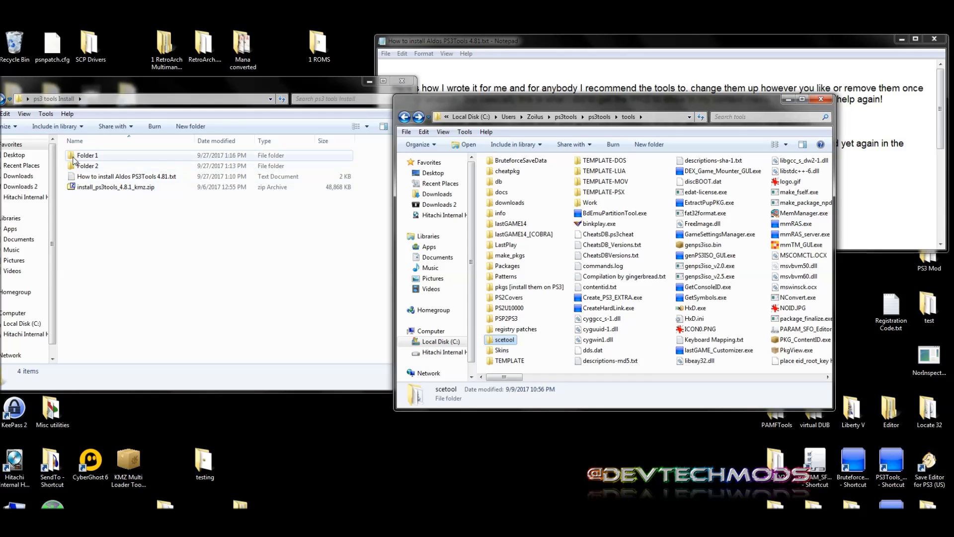
Open Folder 2 in the ps3 tools Install window, read its READ ME!!.txt file and close the file.
click(163, 91)
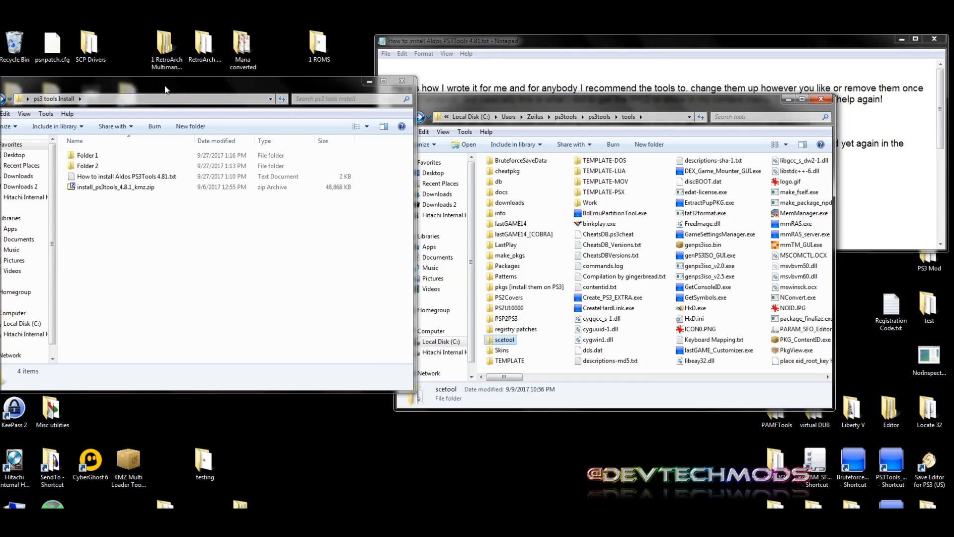
double_click(90, 169)
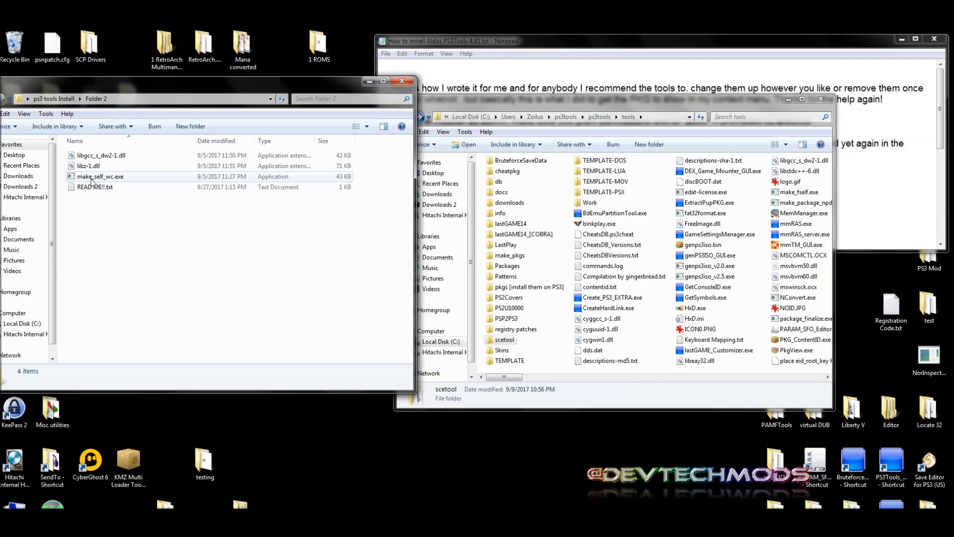
click(92, 189)
double_click(93, 188)
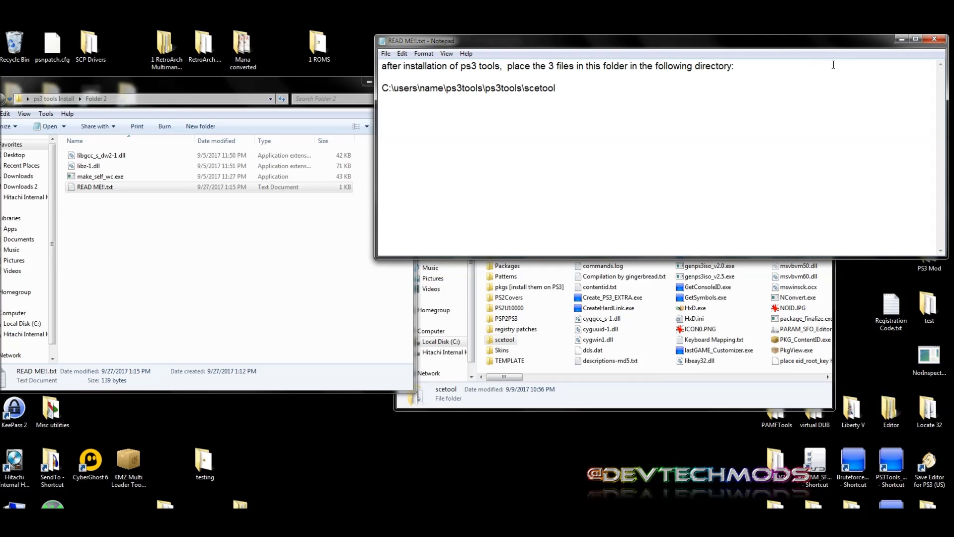
click(933, 40)
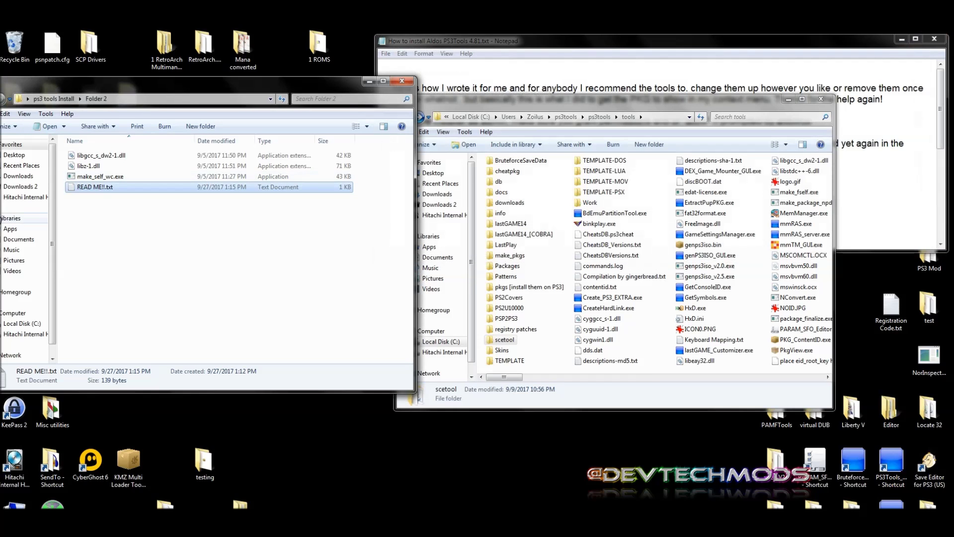
Identify the two DLL files and make_self_wc.exe in Folder 2, and open the scetool folder to check for the same files.
click(122, 158)
click(112, 167)
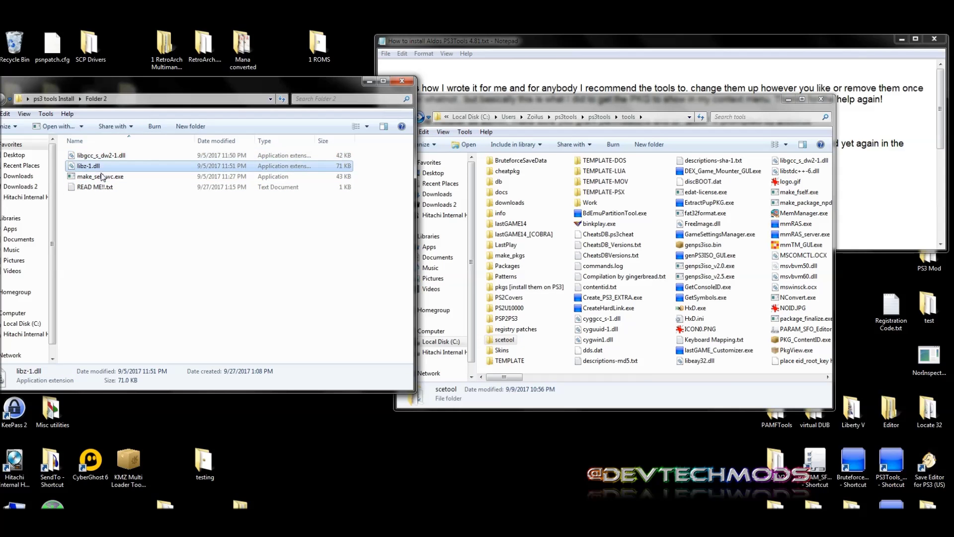
click(105, 178)
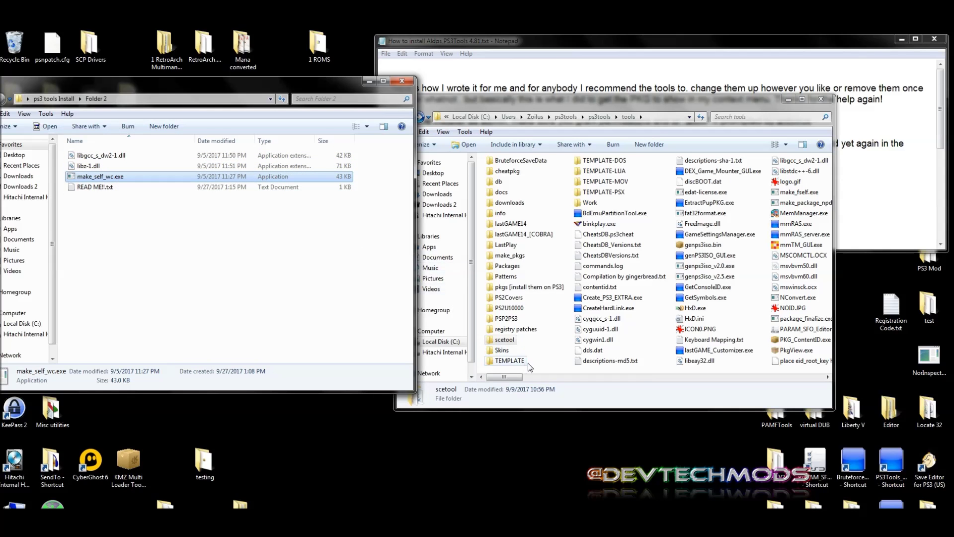
click(506, 341)
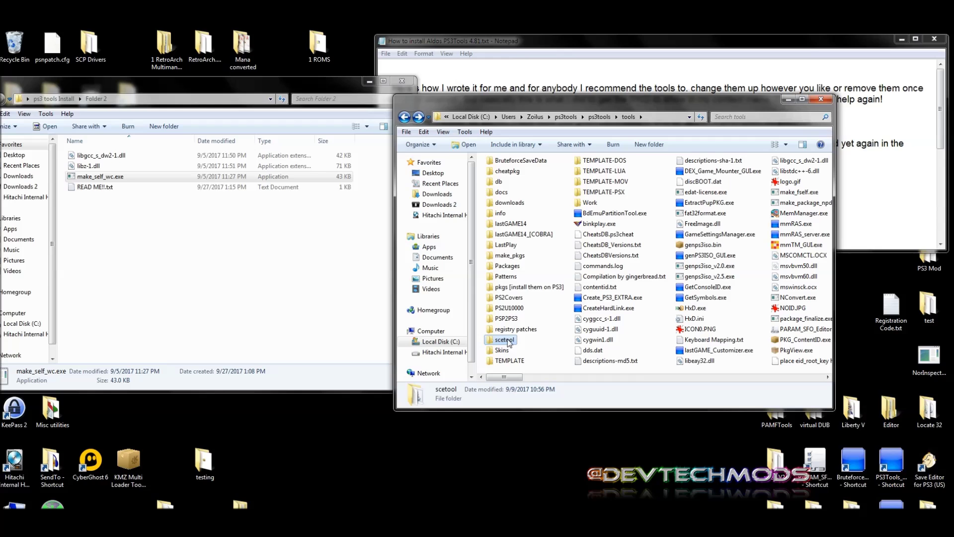
double_click(506, 341)
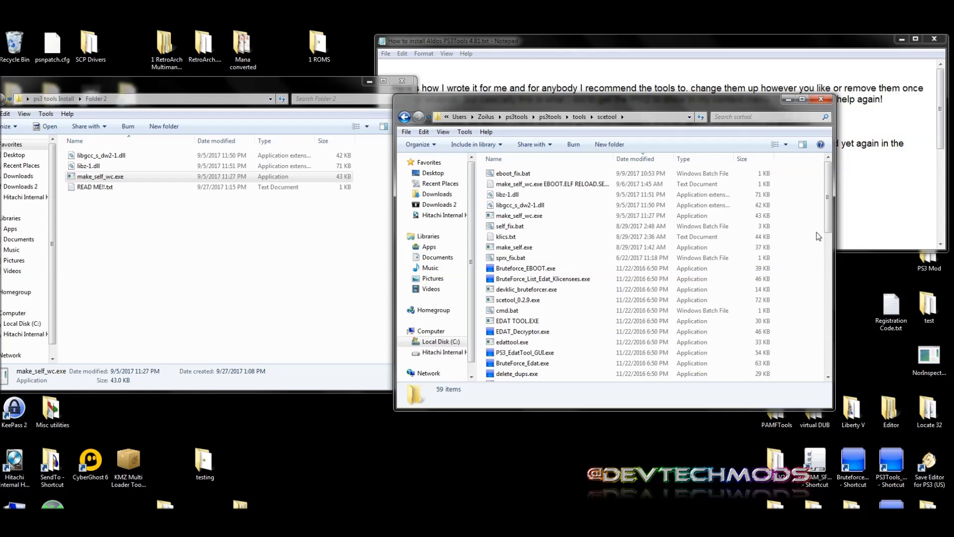
drag(828, 224, 826, 189)
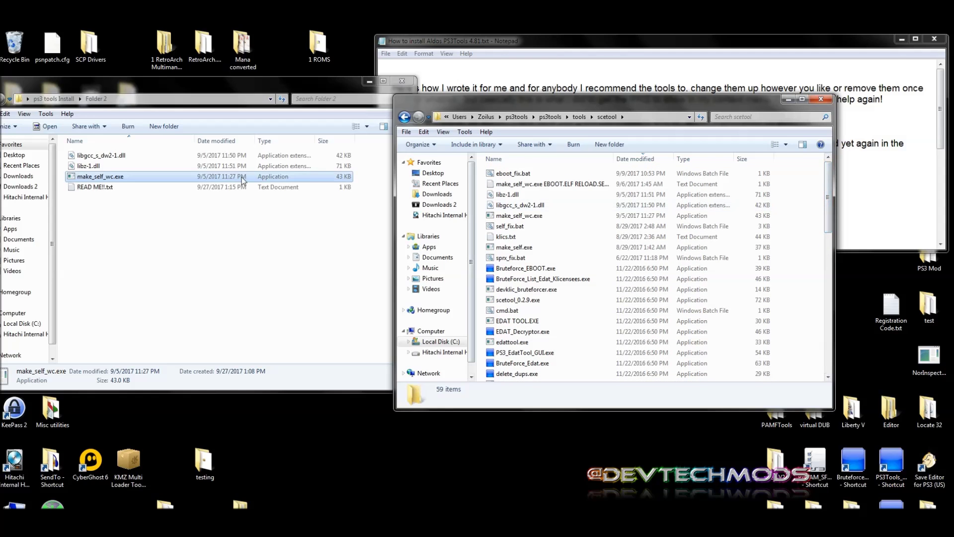
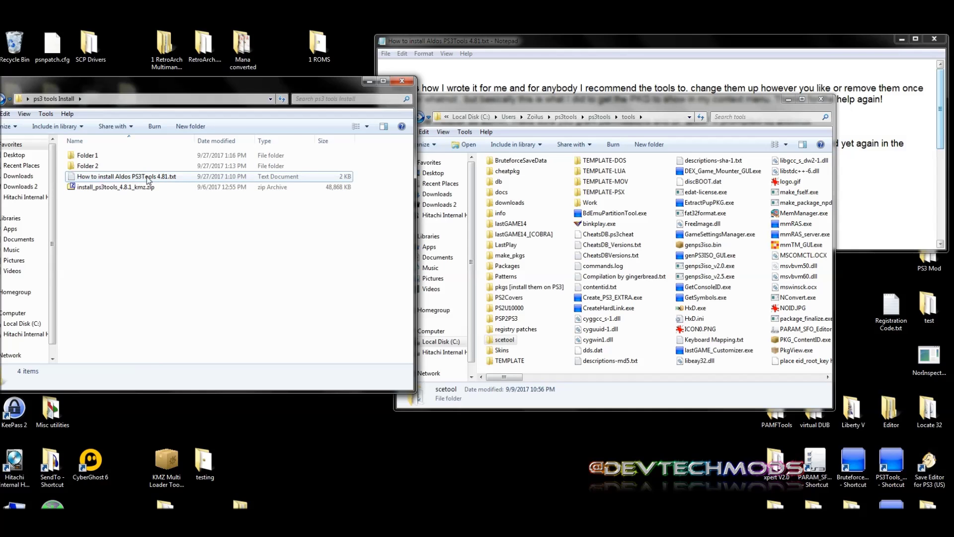
Bring up the installation instructions, close the ps3 tools Install window and return to the tools folder window.
click(534, 47)
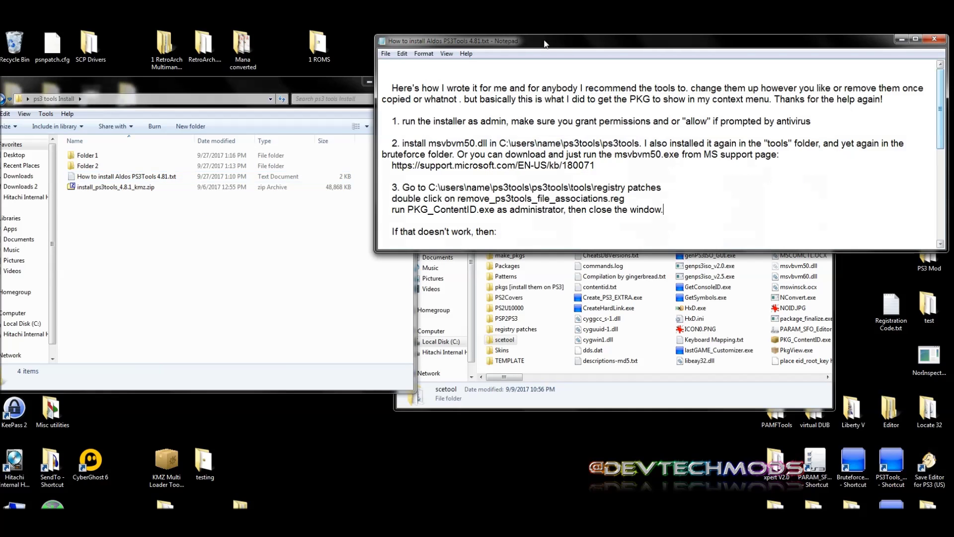
click(247, 89)
click(402, 80)
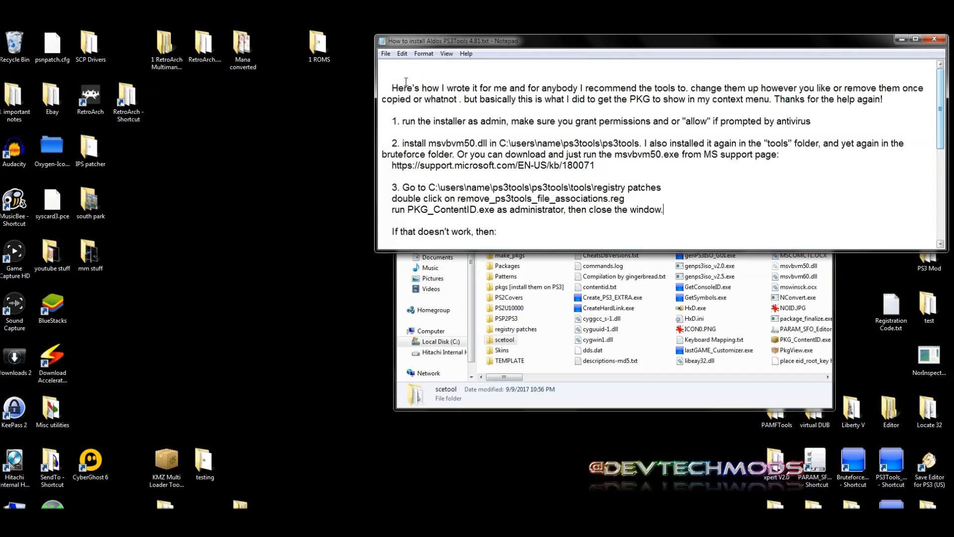
click(585, 386)
Move the KMZ Multi Loader Tool package above the CyberGhost 6 icon's row on the desktop and view its PKG Tools options.
drag(165, 458, 141, 390)
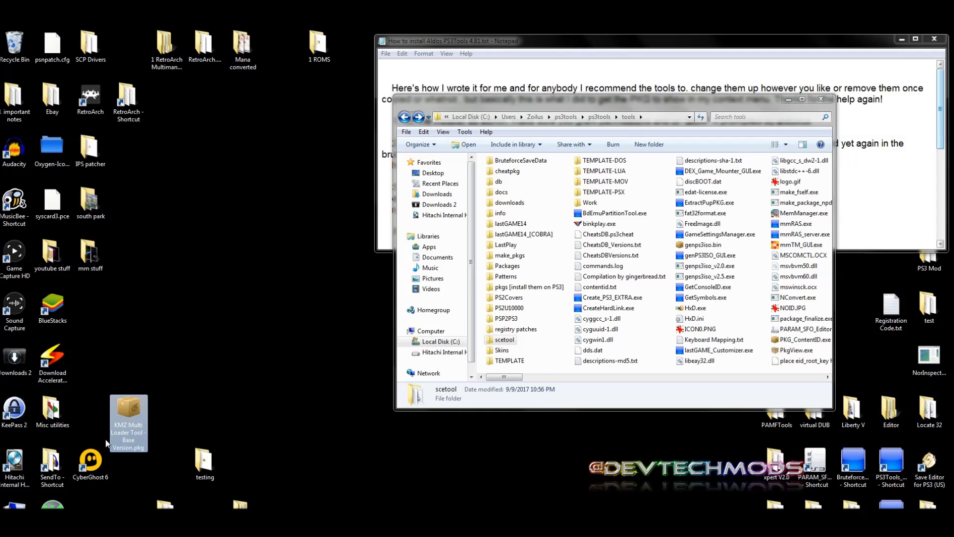
right_click(129, 413)
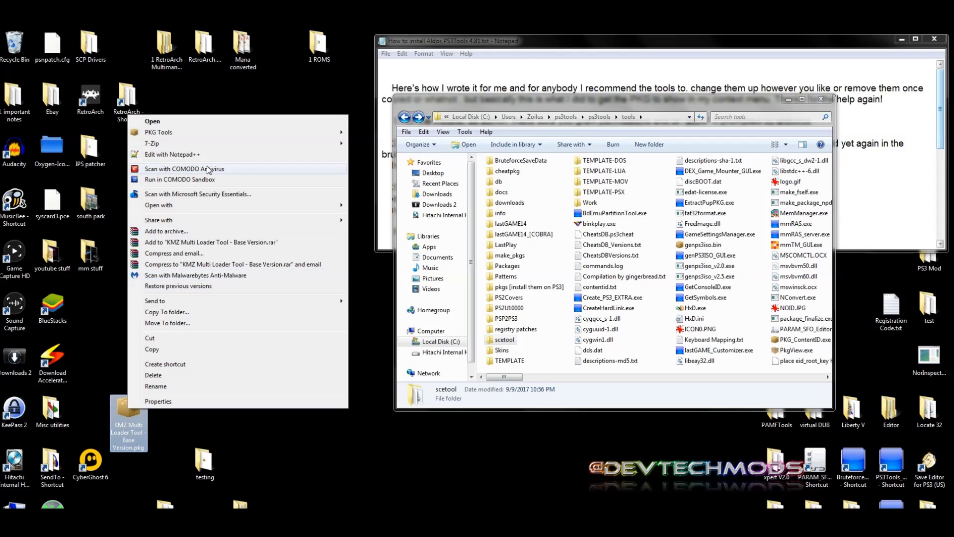
mouse_move(149, 134)
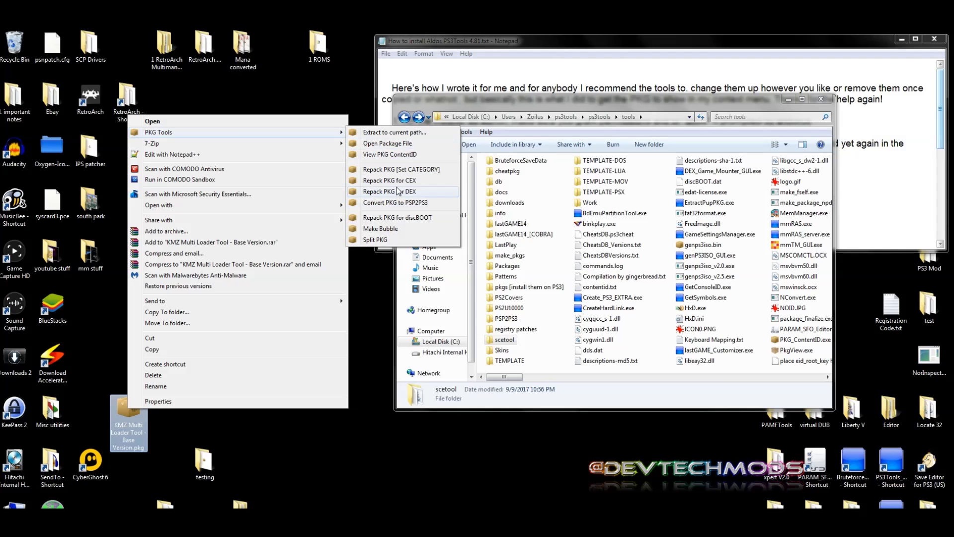
key(Escape)
key(Escape)
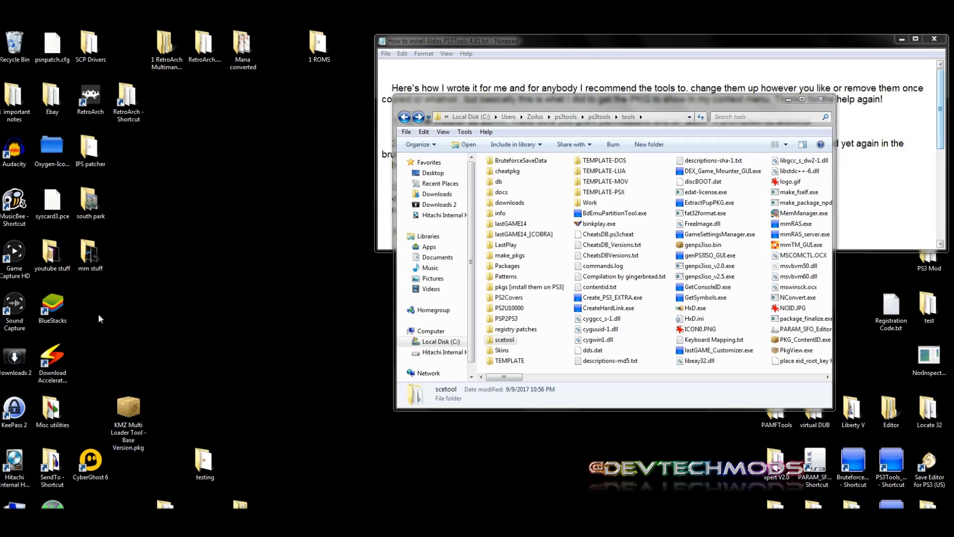
Compare the context options of the CyberGhost 6 shortcut with the PKG Tools options of the KMZ Multi Loader Tool package.
right_click(88, 465)
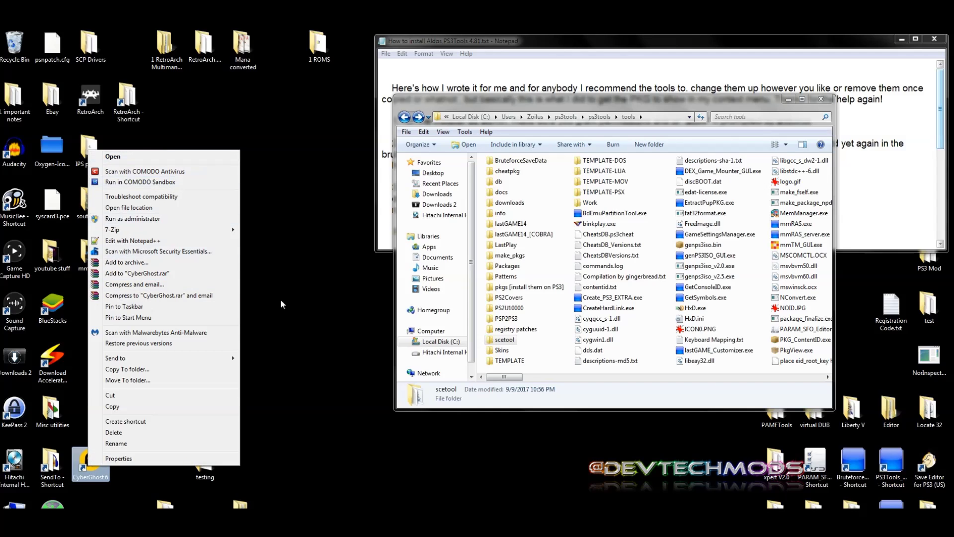
click(285, 368)
right_click(134, 416)
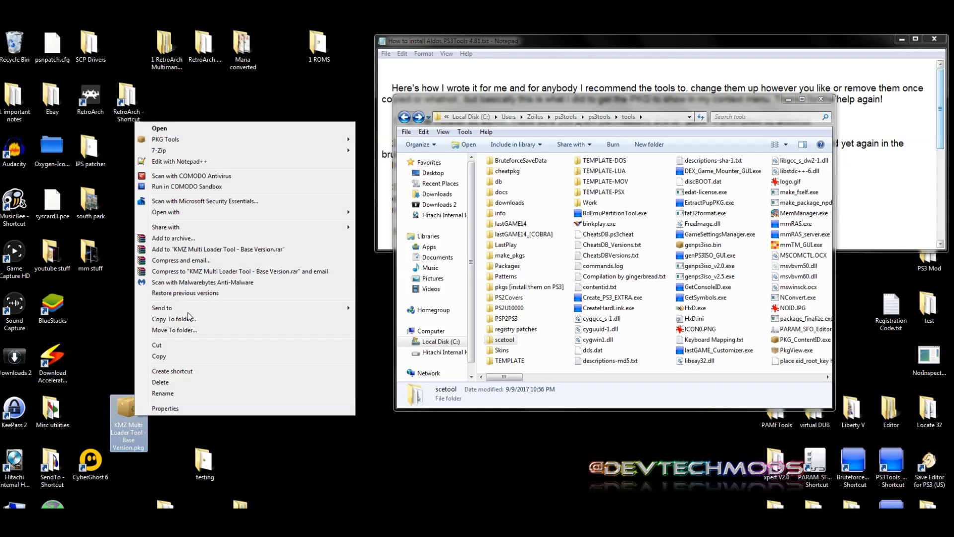
mouse_move(178, 142)
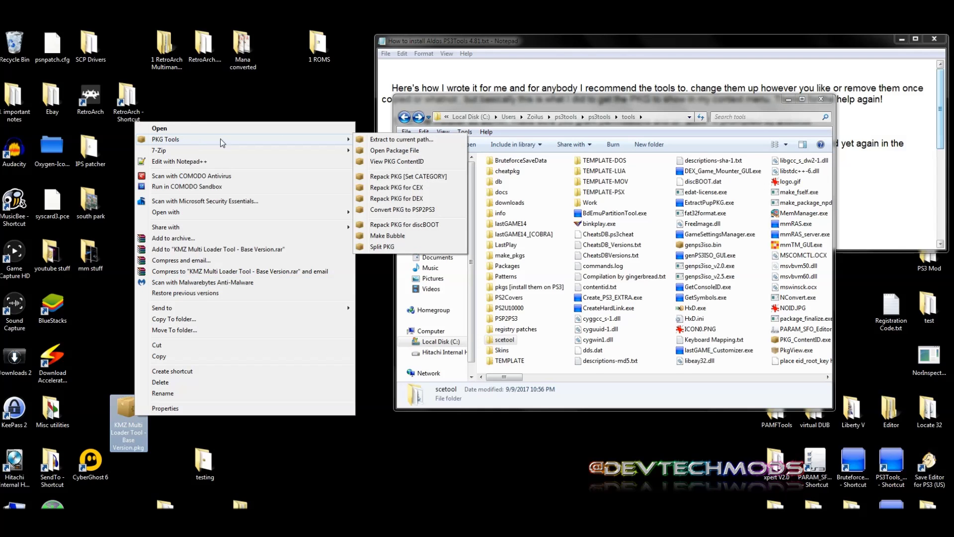
click(369, 309)
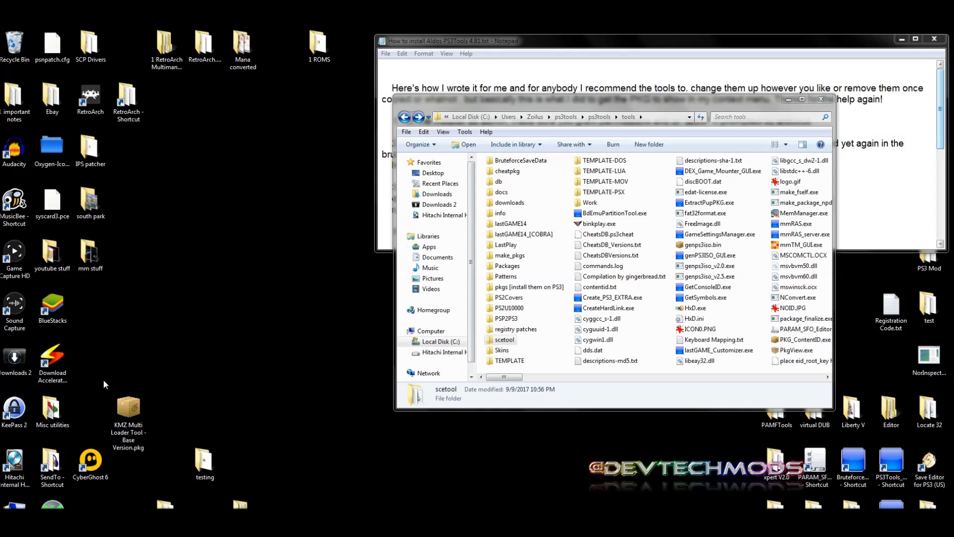
View the context options of the KMZ Multi Loader Tool package on the desktop and dismiss them.
click(125, 421)
right_click(124, 420)
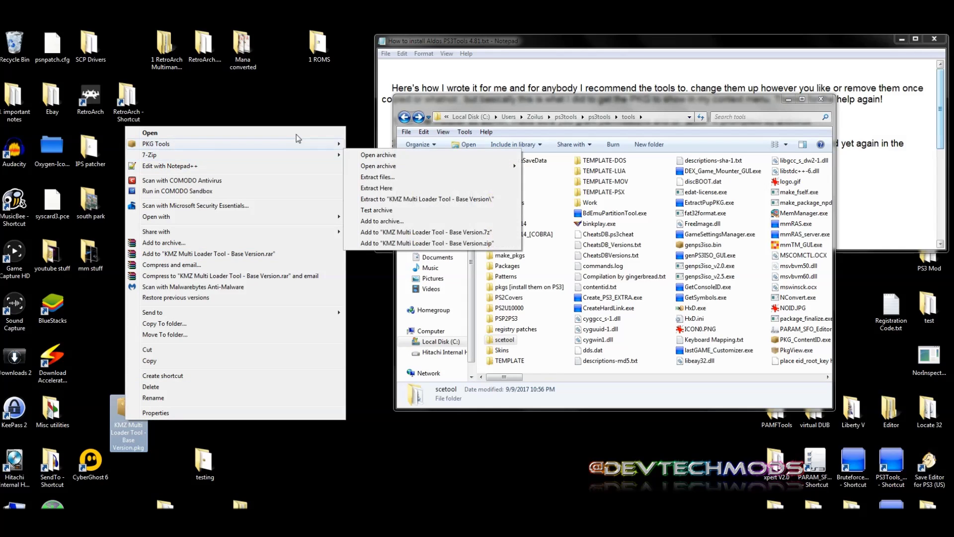
click(350, 98)
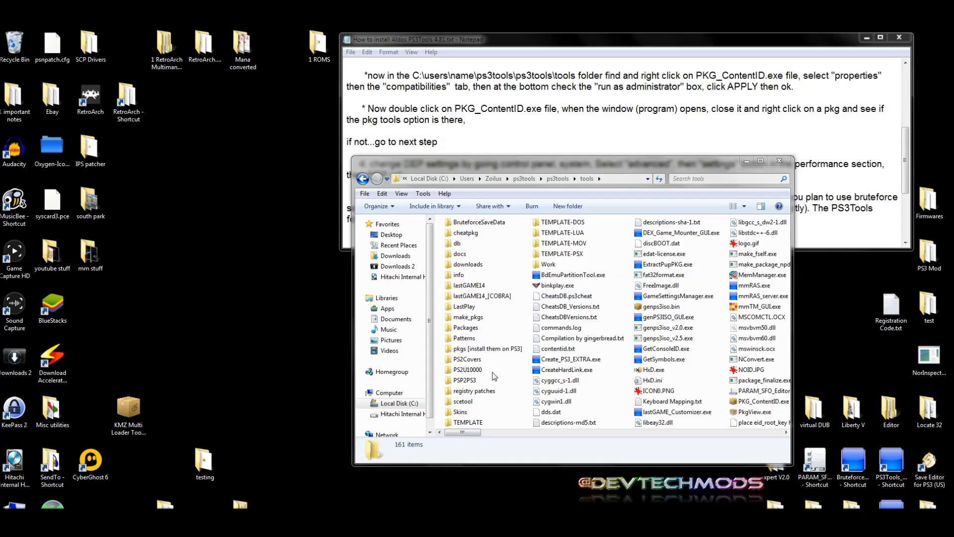
Inspect remove_ps3tools_file_associations.reg in the registry patches folder and return to the tools folder.
click(461, 403)
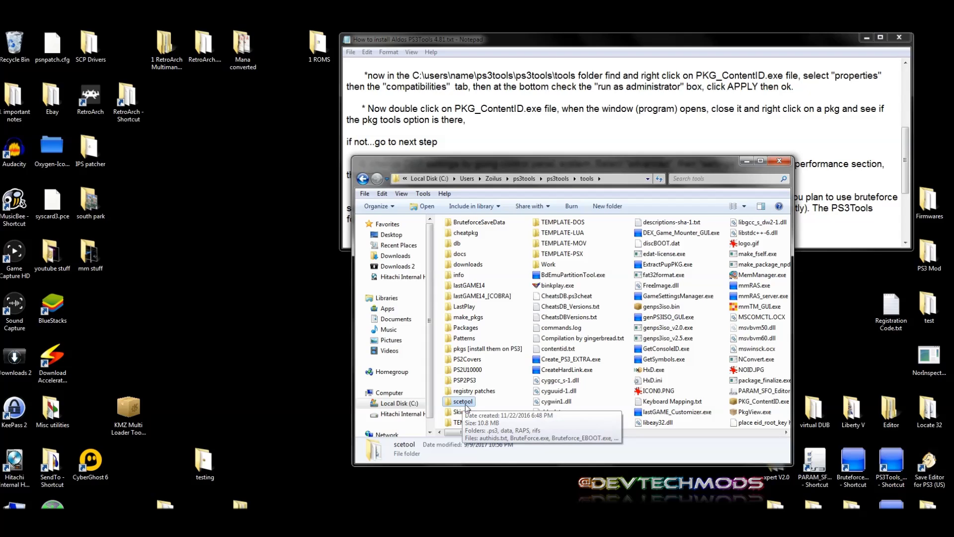
click(475, 391)
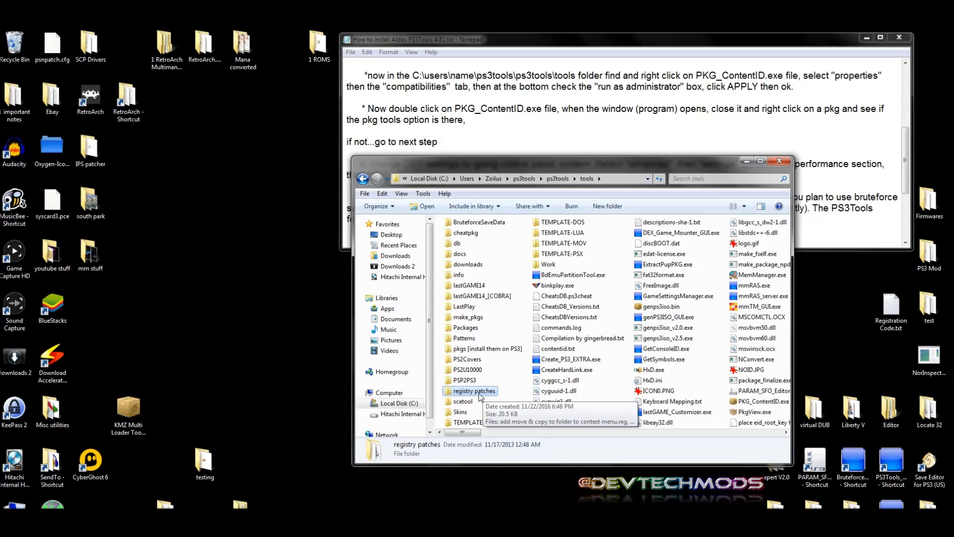
double_click(479, 394)
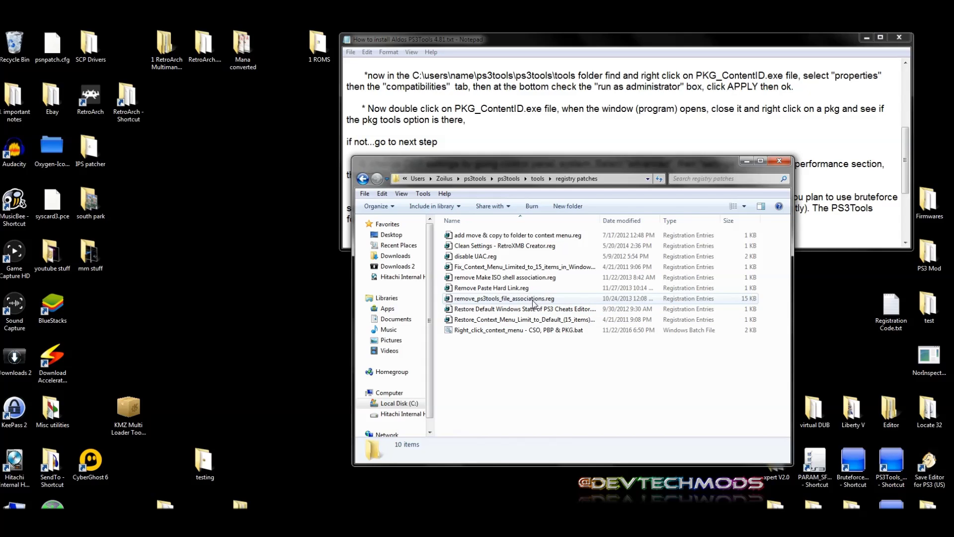
click(470, 300)
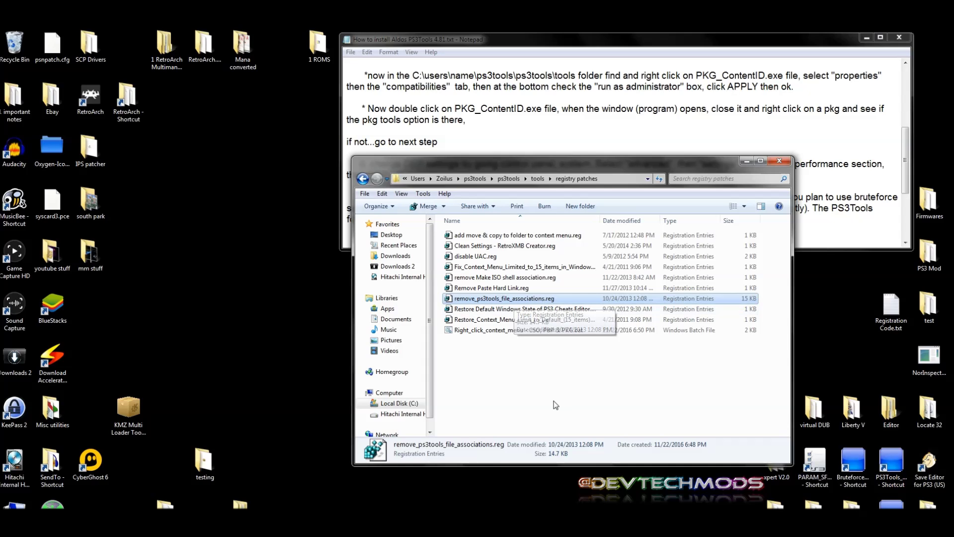
click(364, 179)
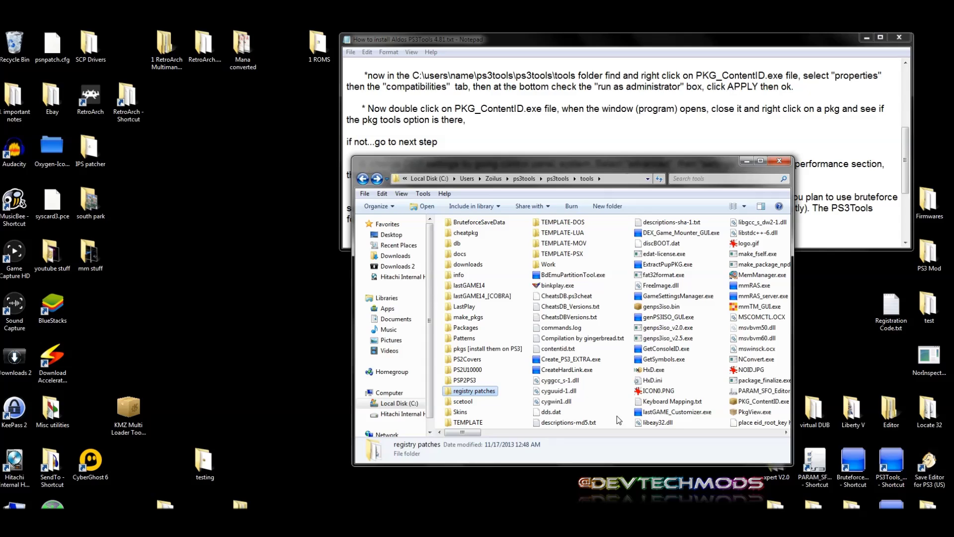
Locate PKG_ContentID.exe in the tools folder and highlight its name in the Notepad installation instructions.
click(757, 401)
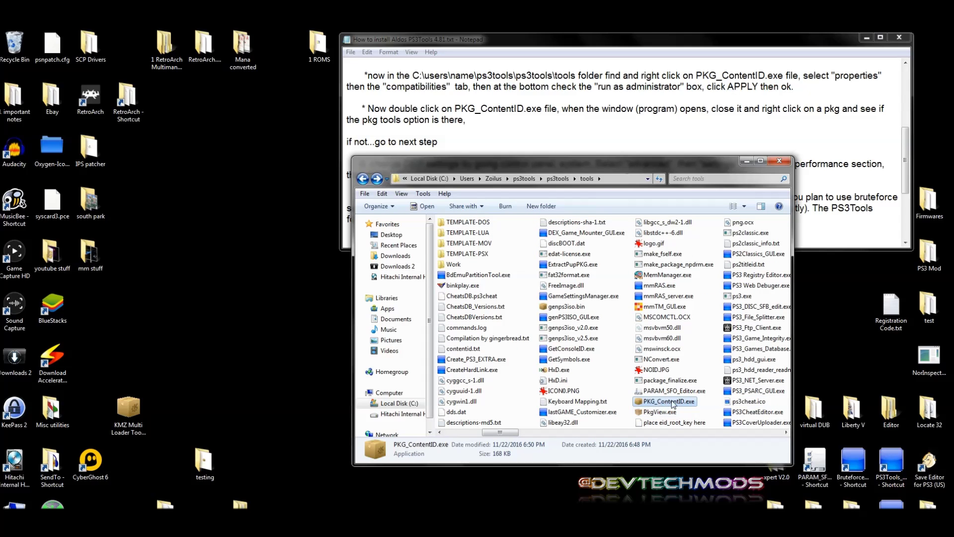
drag(656, 168, 565, 169)
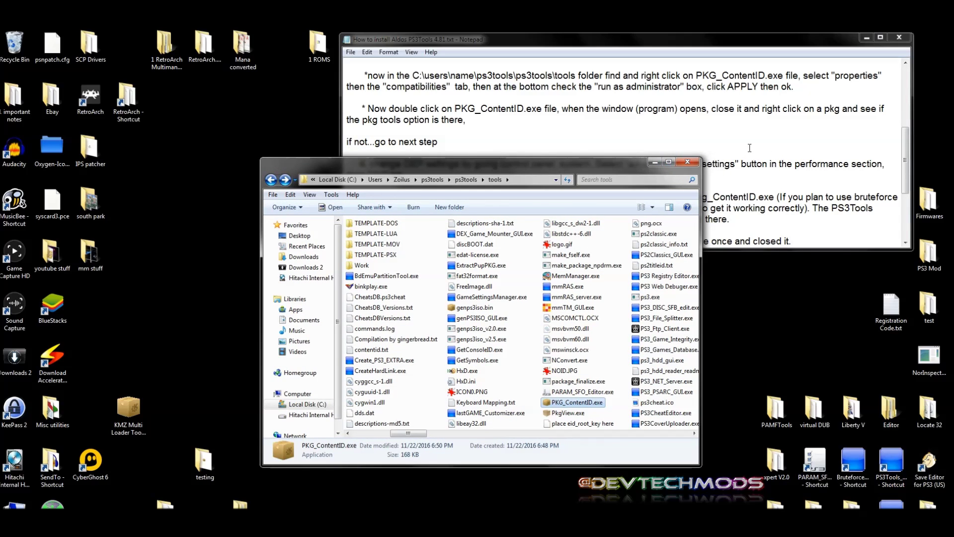
click(749, 149)
drag(455, 110, 544, 112)
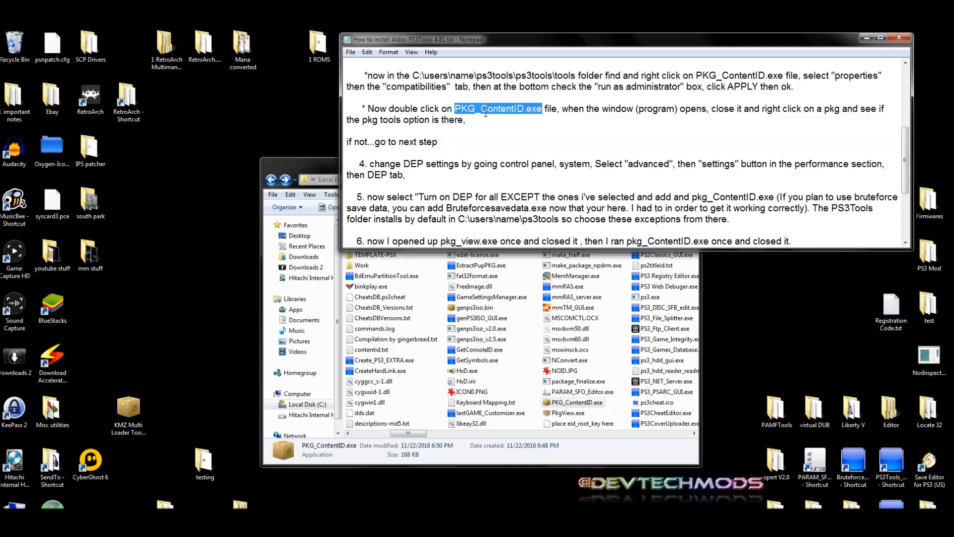
Check the run-as-administrator setting in the compatibility properties of PKG_ContentID.exe and close its properties.
click(572, 403)
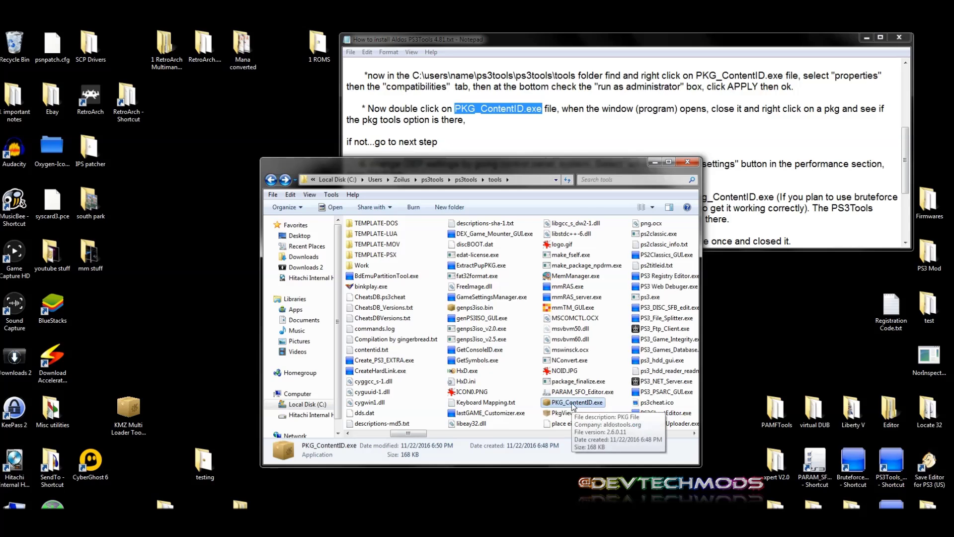
right_click(573, 405)
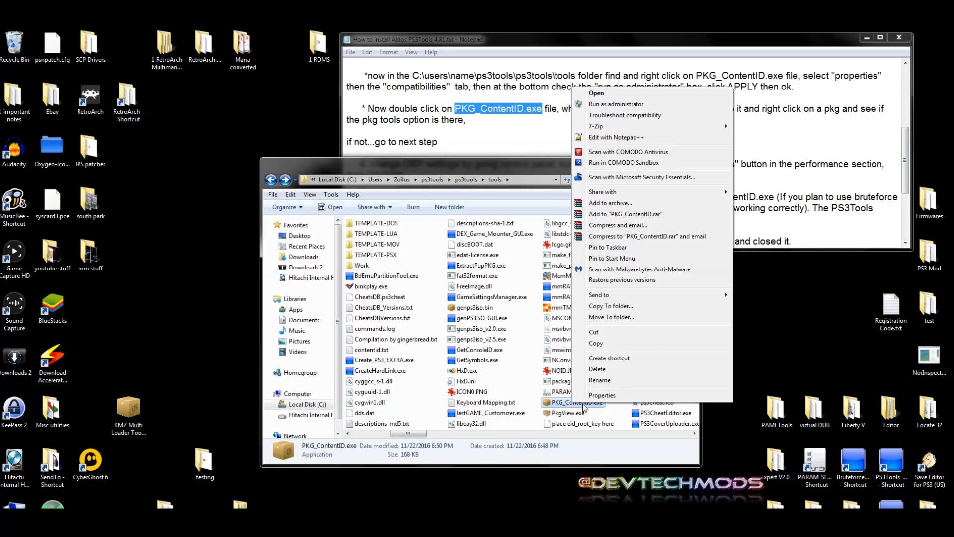
click(594, 398)
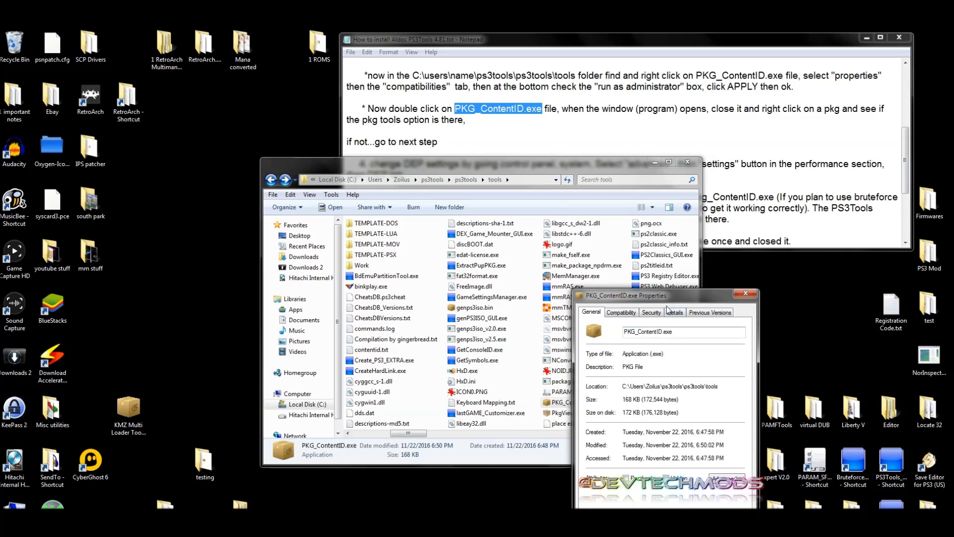
drag(669, 297, 651, 153)
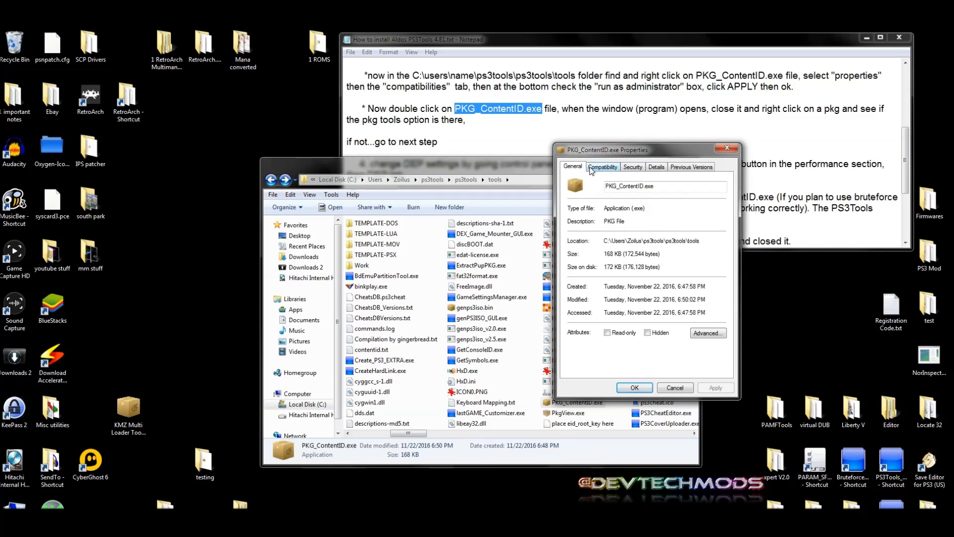
click(592, 170)
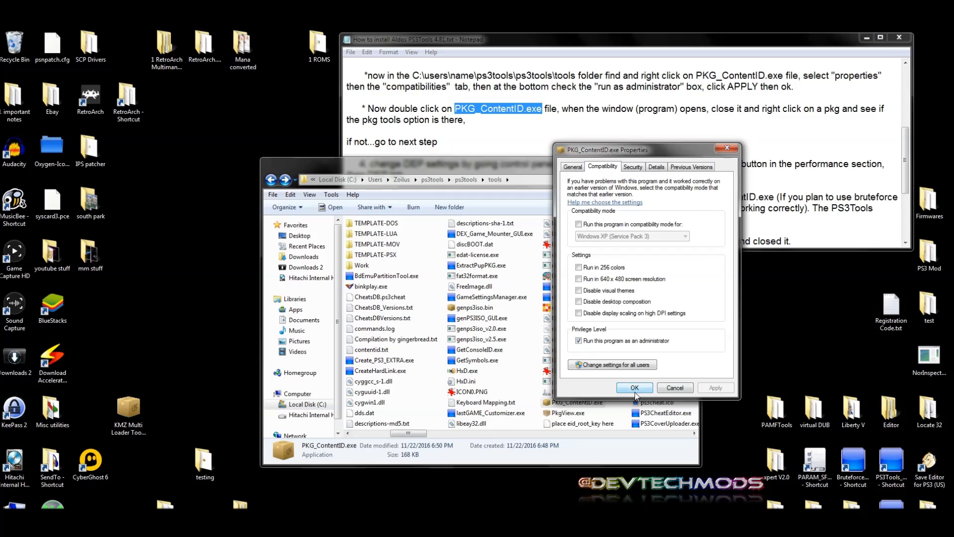
click(727, 149)
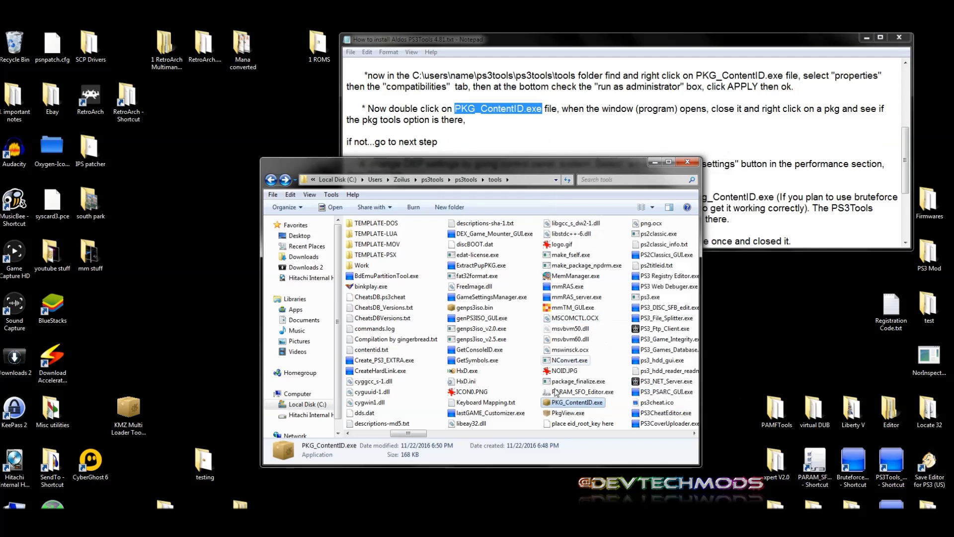
Run PKG_ContentID.exe once and close it, then check the KMZ Multi Loader Tool package's context options for PKG Tools.
double_click(587, 404)
click(526, 342)
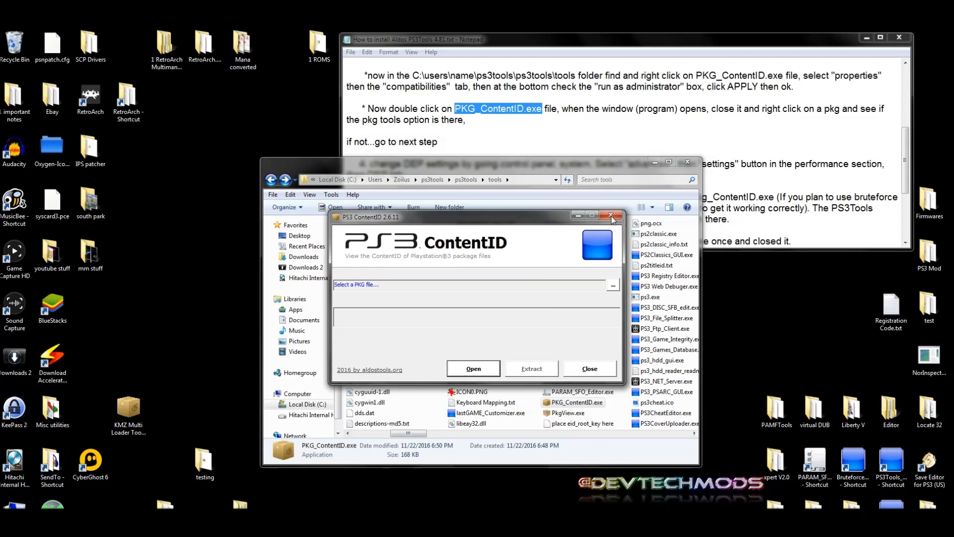
click(612, 217)
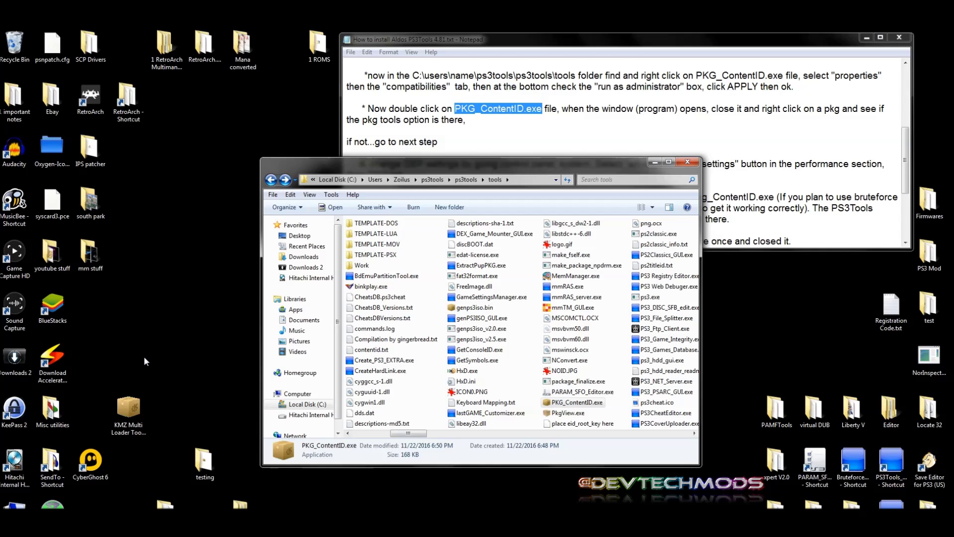
right_click(131, 407)
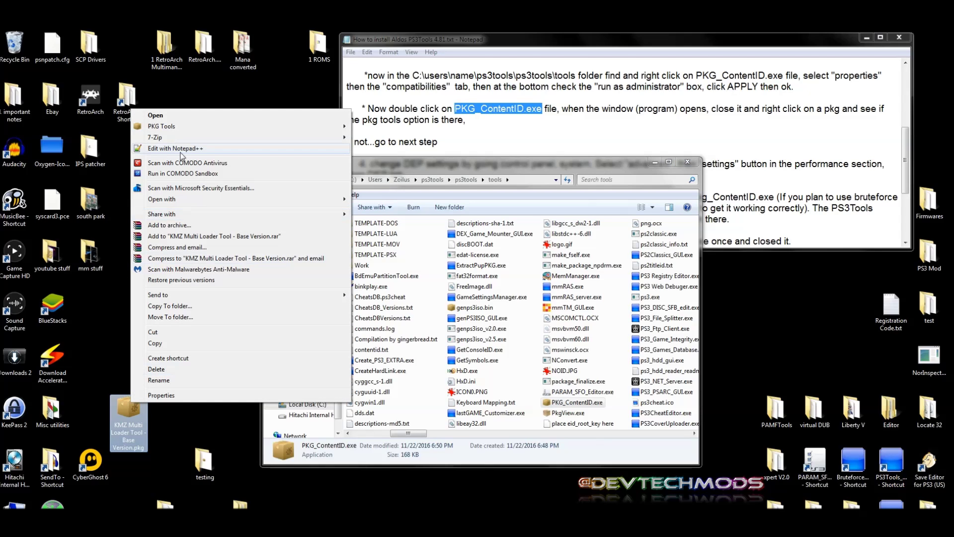
mouse_move(180, 130)
Review step 4 of the Notepad instructions about changing the DEP settings.
click(786, 158)
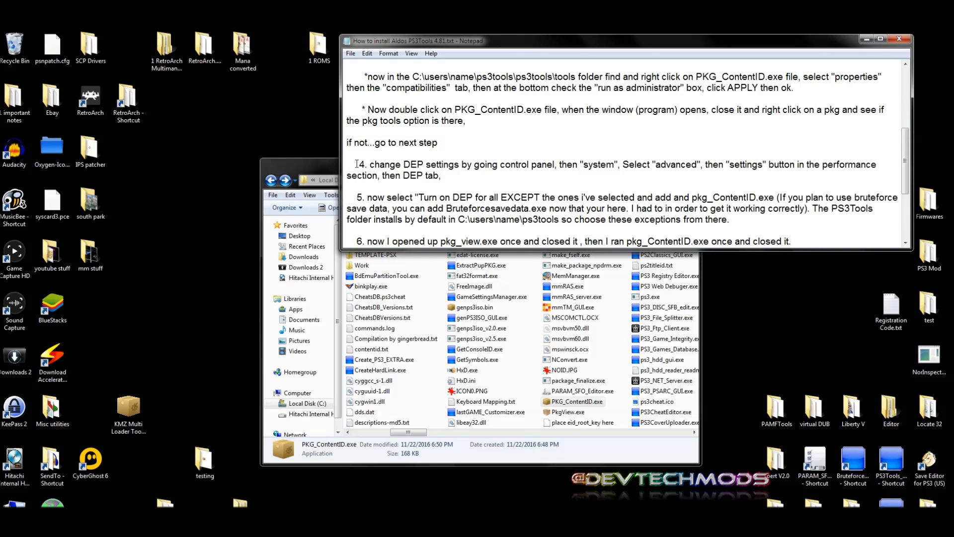
drag(356, 164, 434, 168)
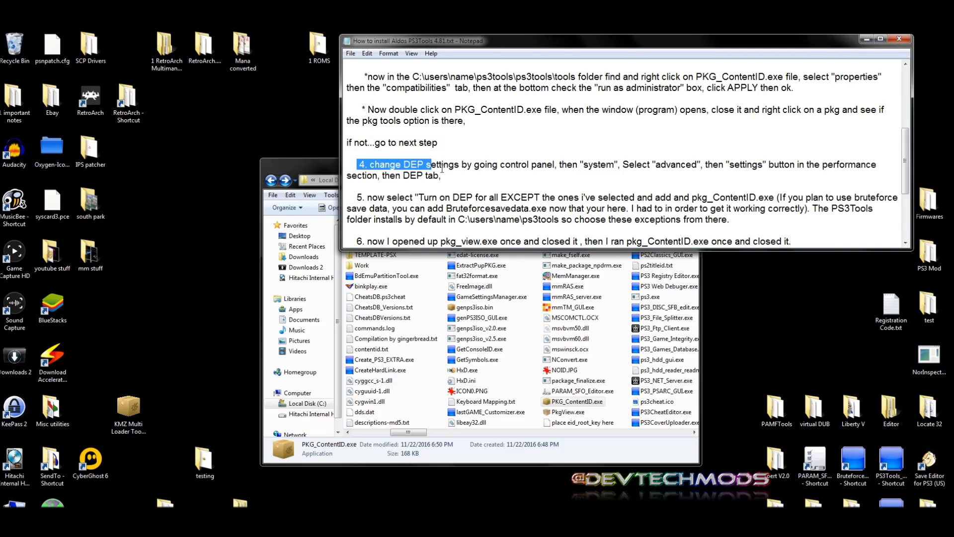
click(467, 173)
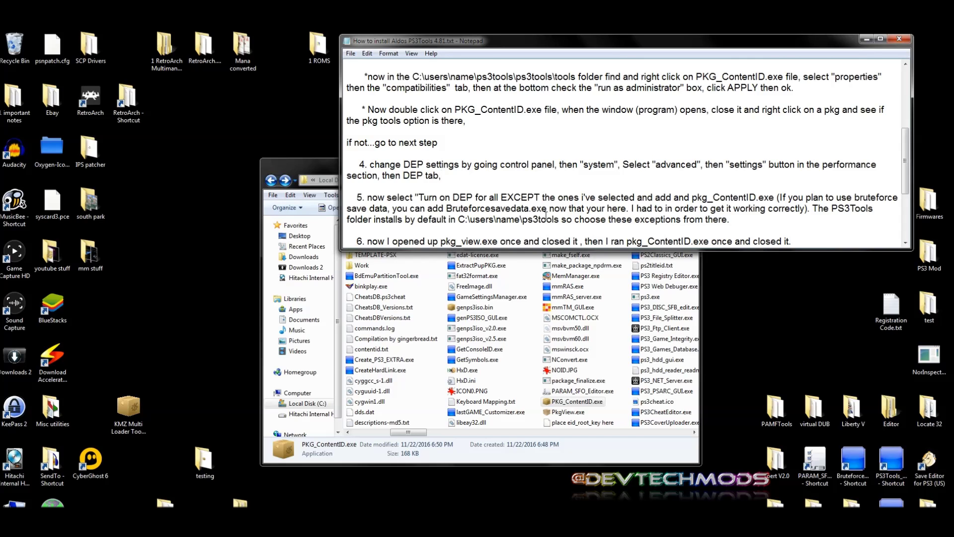
Show the Control Panel items as large icons and open the System page.
key(super)
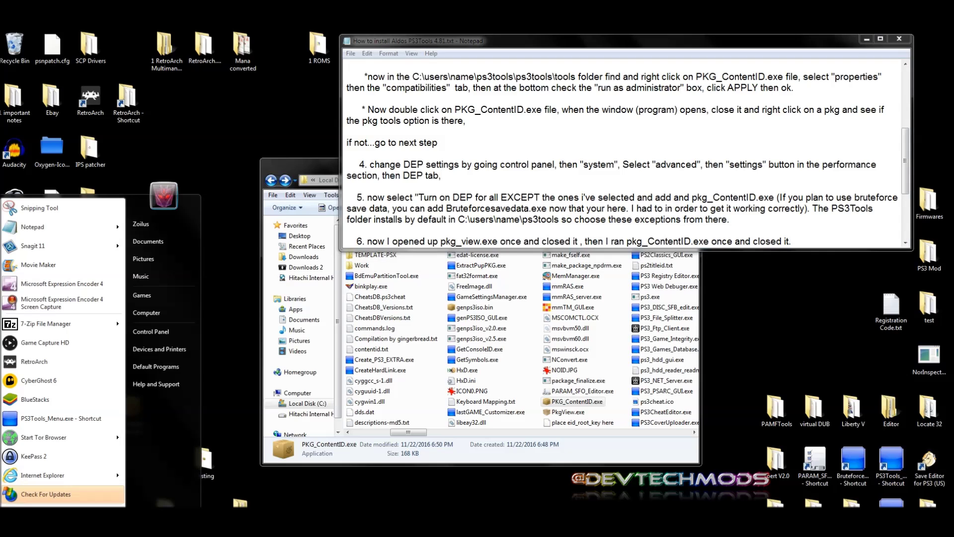
click(145, 331)
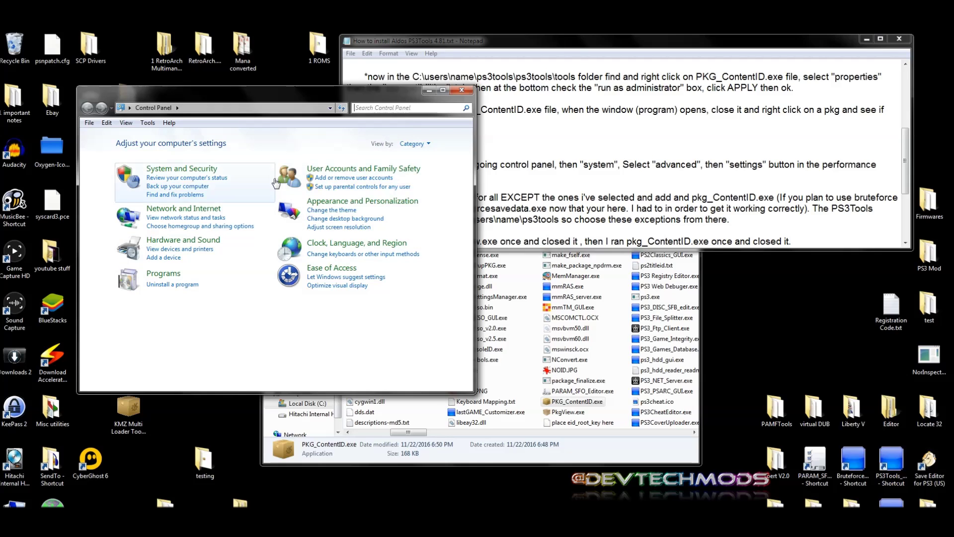
click(426, 144)
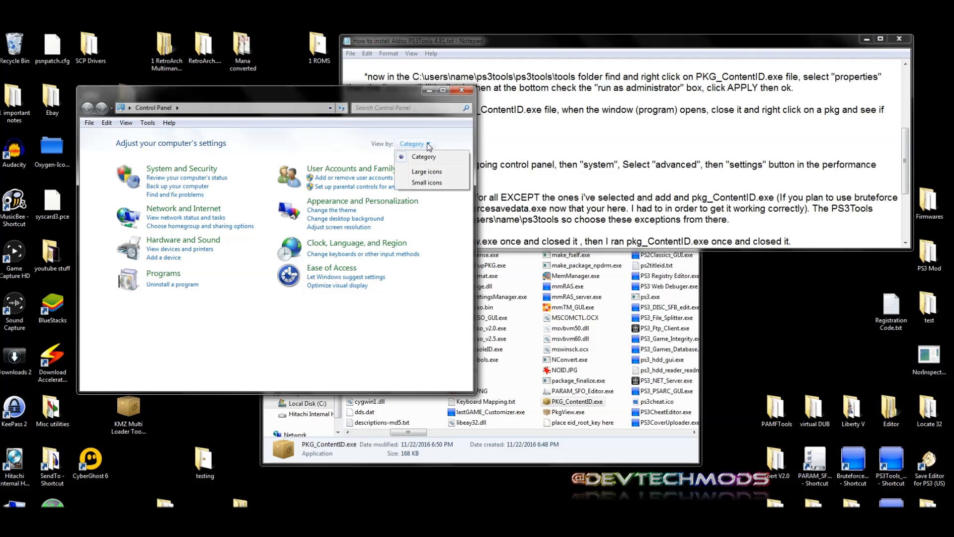
click(424, 174)
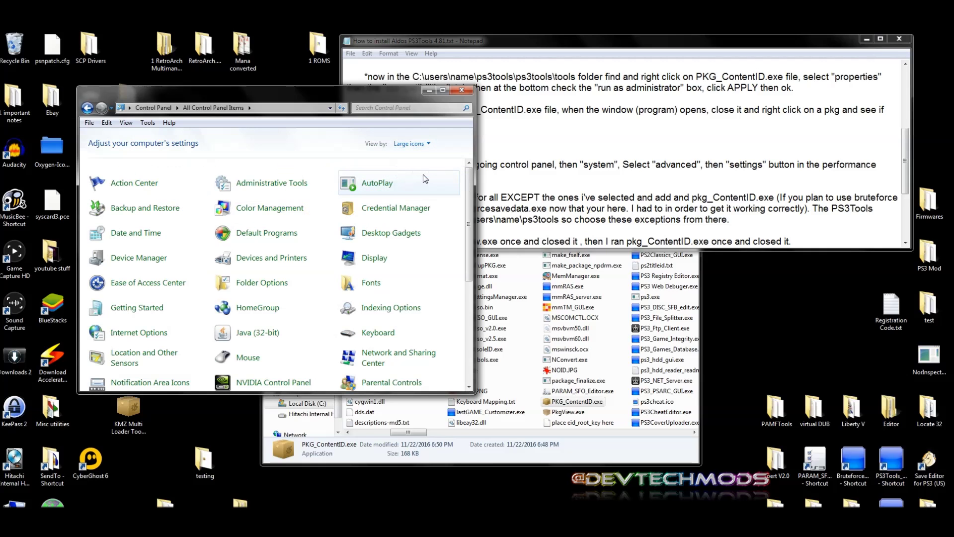
scroll(468, 195, down, 5)
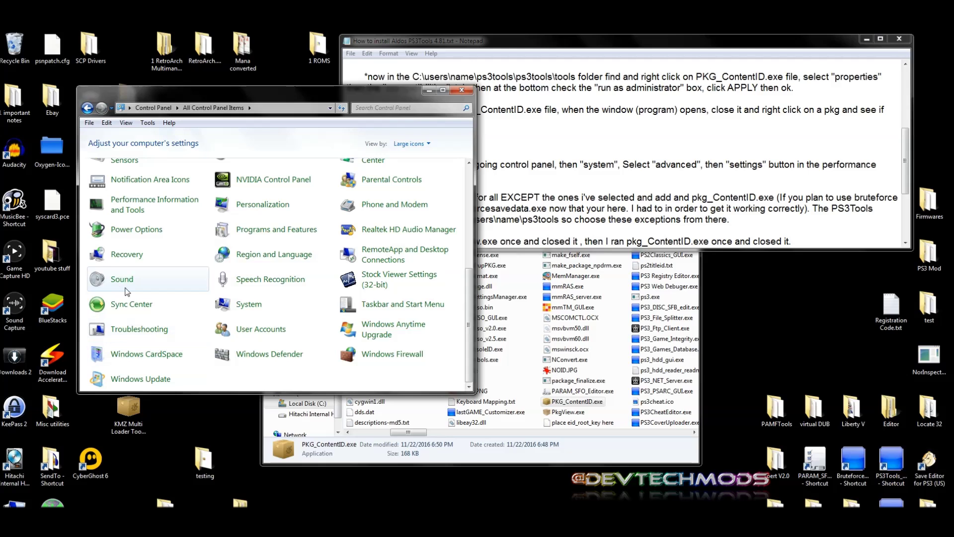
click(249, 306)
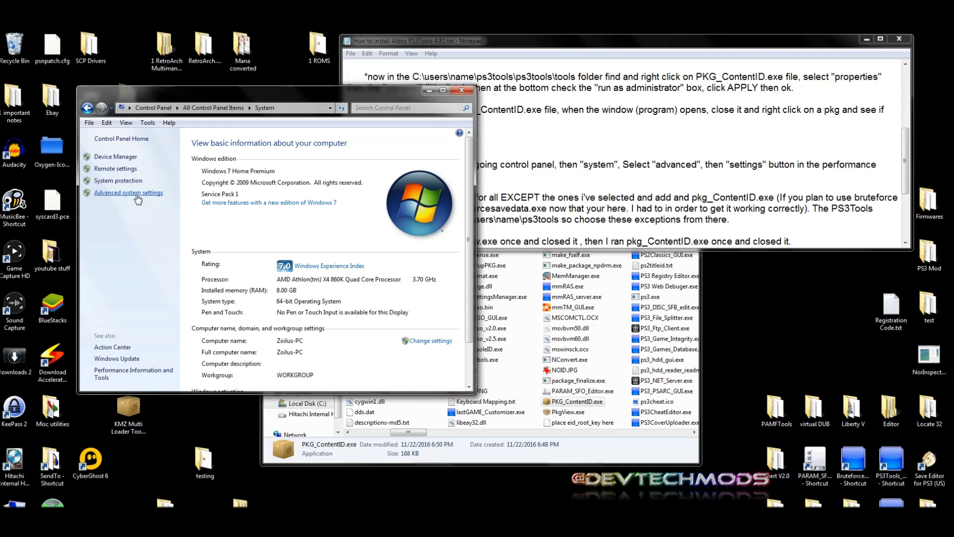
Open the Performance settings from the advanced system settings and show the Data Execution Prevention options.
click(141, 197)
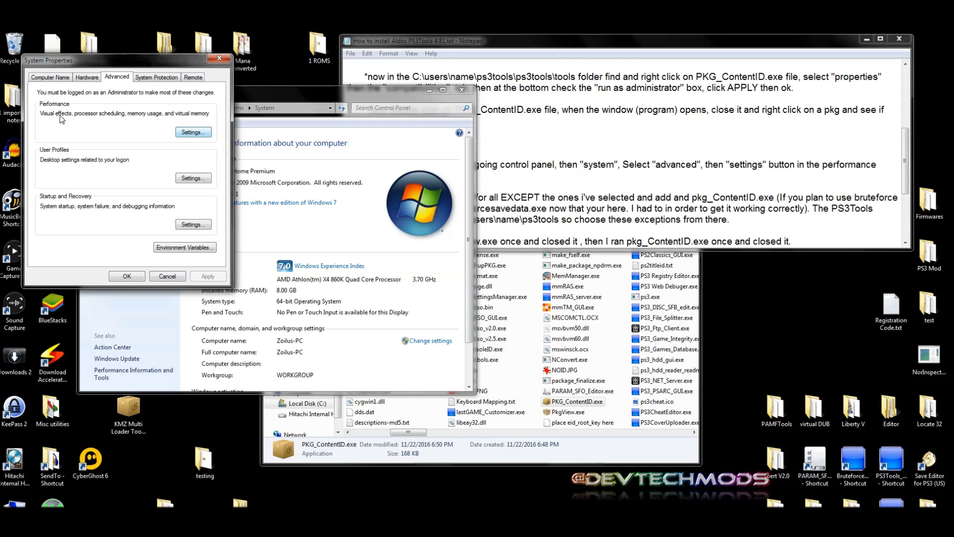
click(192, 133)
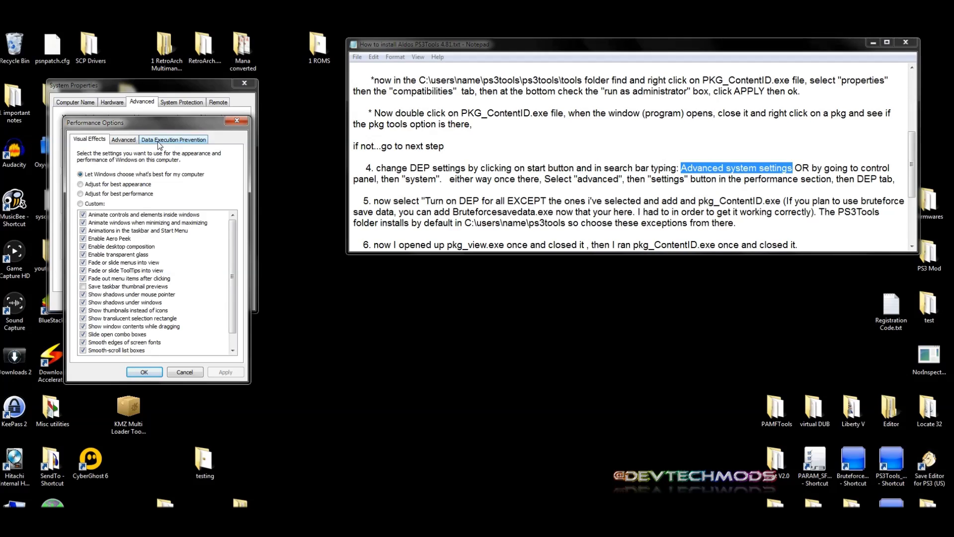
click(159, 144)
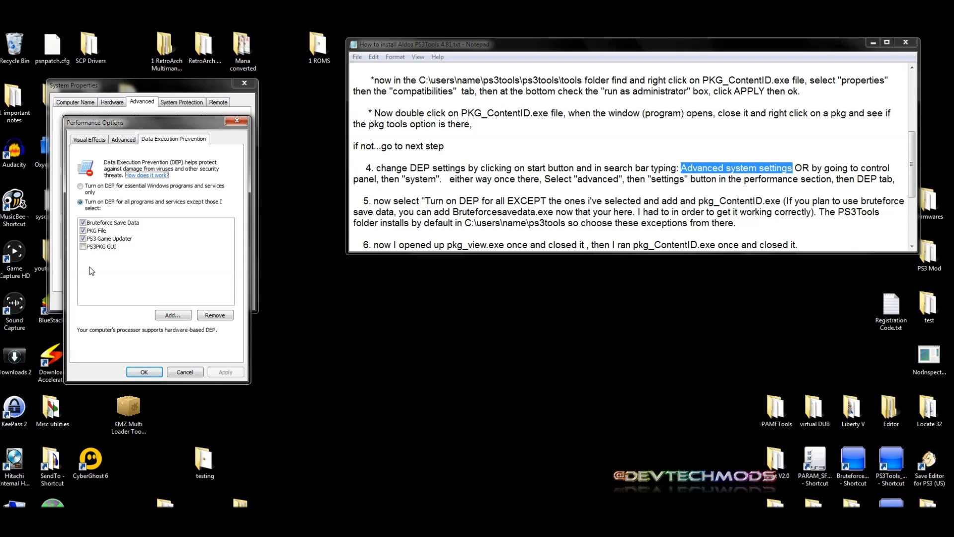
Start adding a DEP exception and browse up to Computer, then into the C: drive.
click(168, 315)
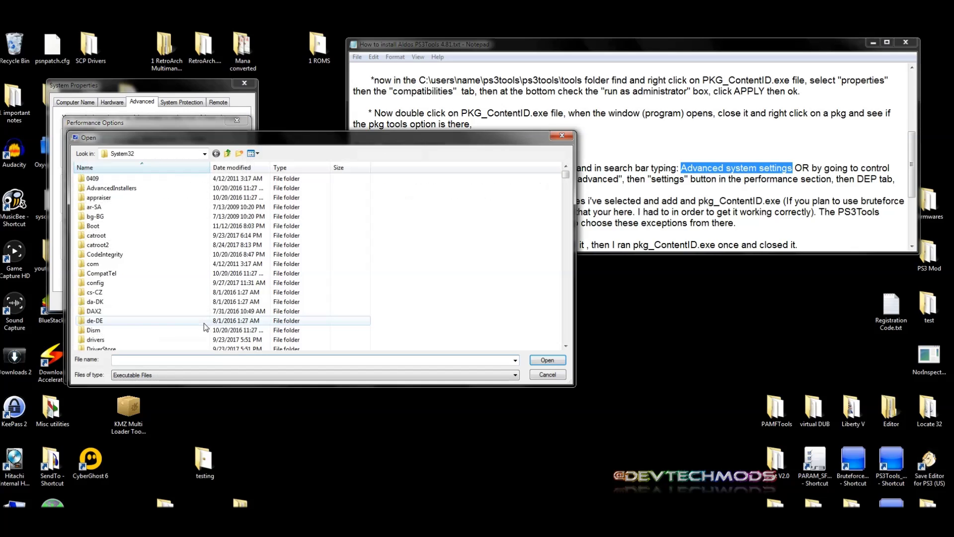
click(226, 153)
click(226, 153)
click(227, 153)
click(227, 153)
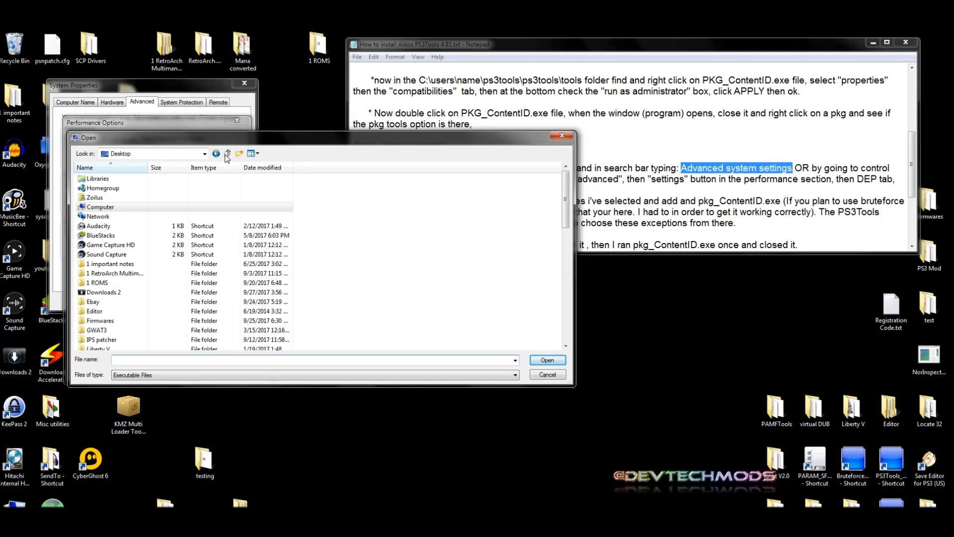
drag(202, 142, 383, 160)
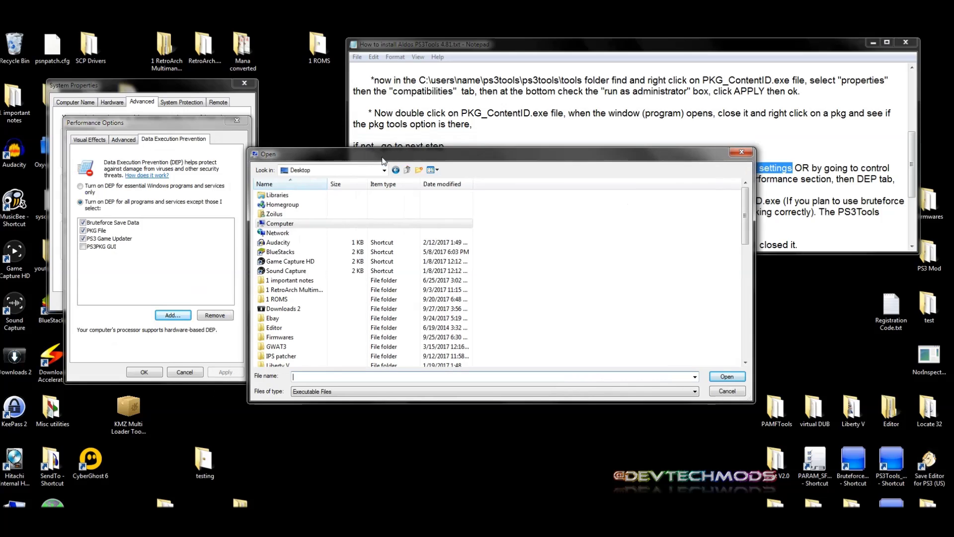
double_click(283, 225)
double_click(312, 208)
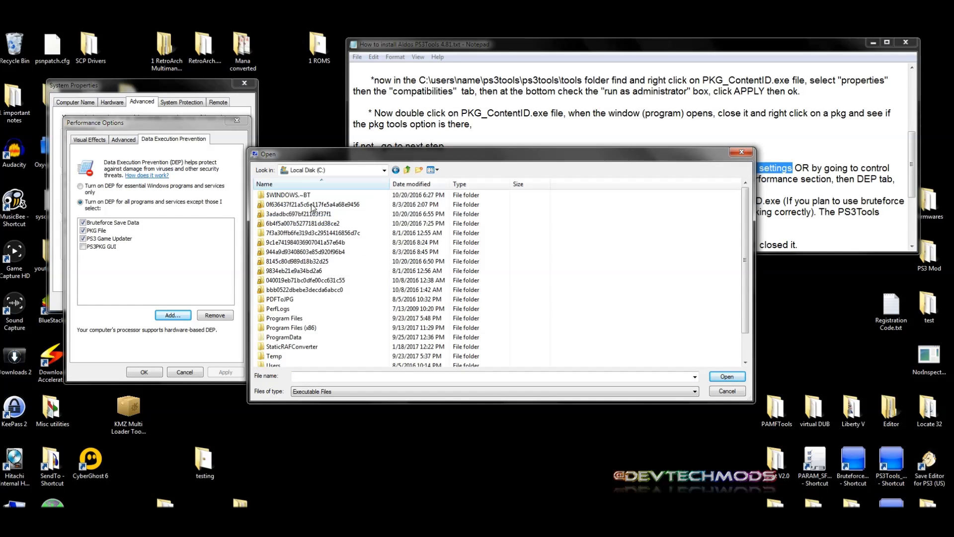
Browse to the user profile's ps3tools\ps3tools\tools folder and locate PKG_ContentID.exe.
scroll(273, 351, down, 1)
double_click(274, 338)
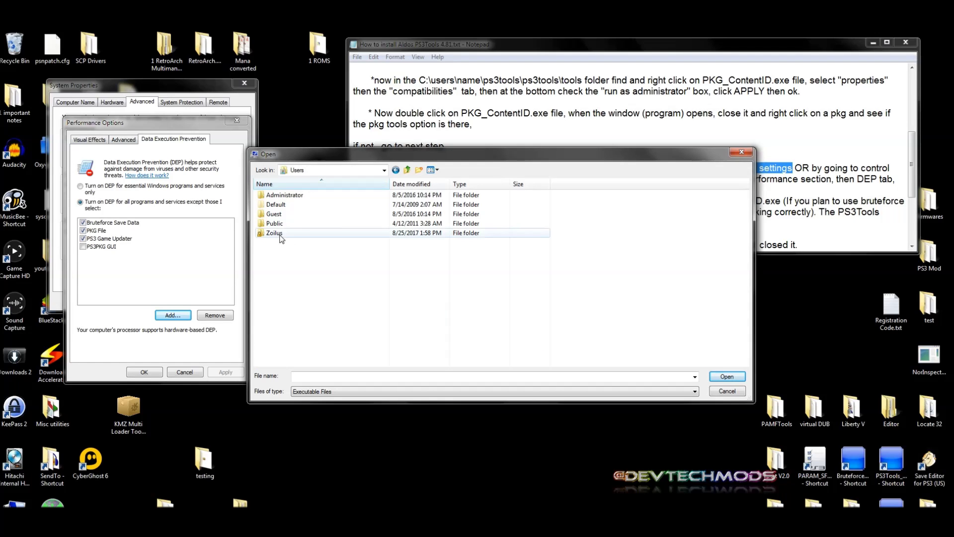
double_click(275, 234)
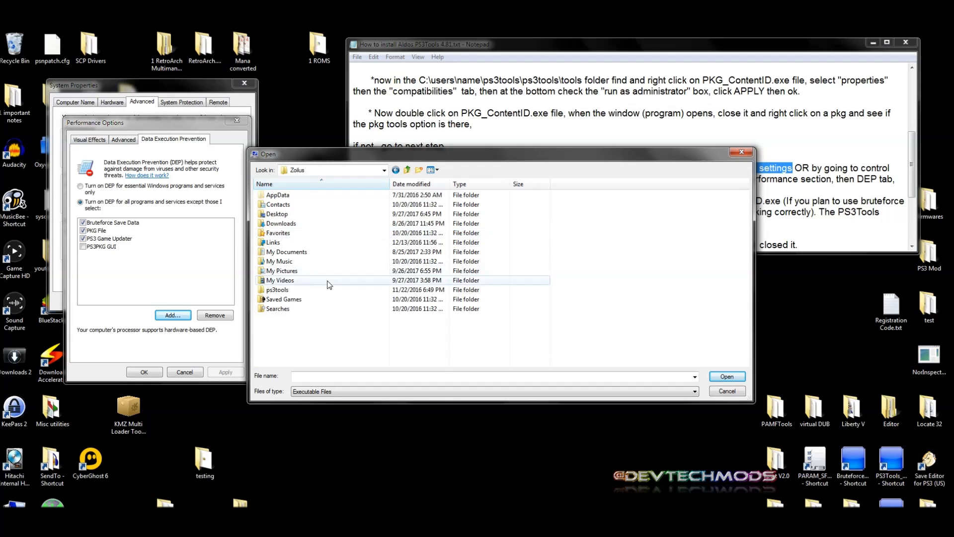
double_click(281, 291)
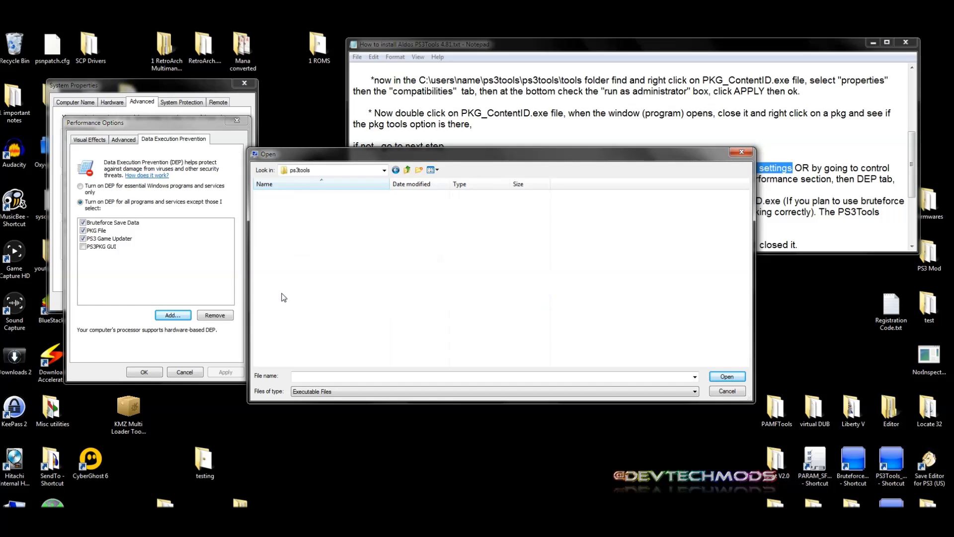
double_click(277, 195)
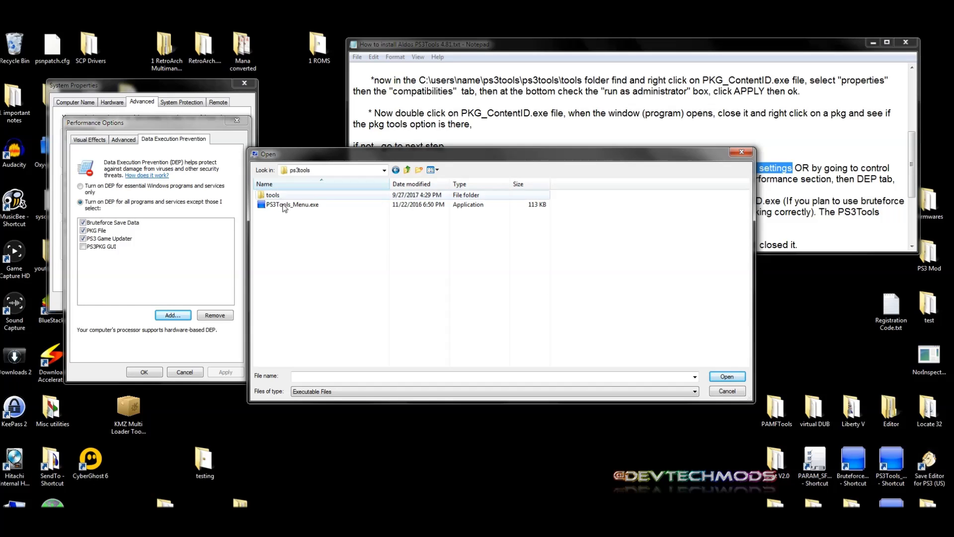
double_click(276, 195)
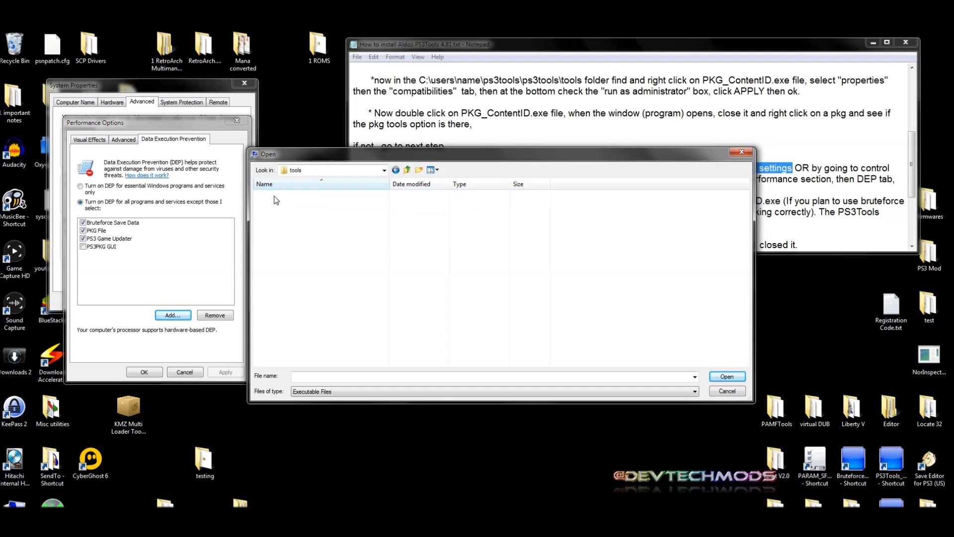
scroll(281, 209, down, 6)
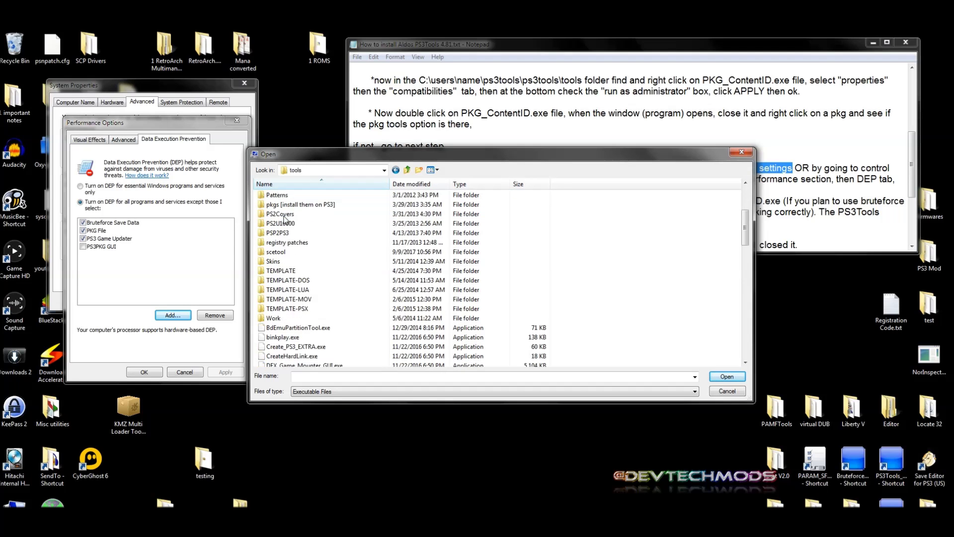
scroll(284, 218, down, 6)
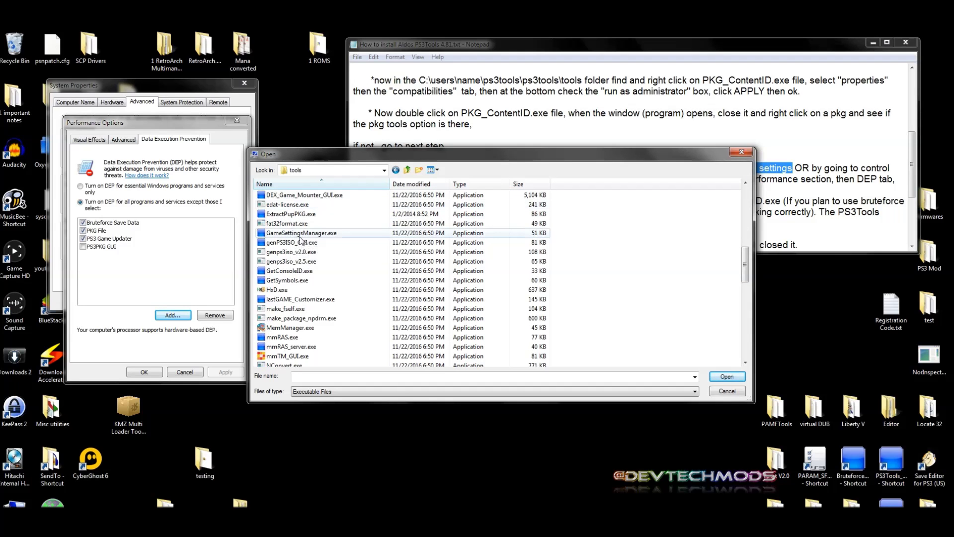
scroll(300, 240, down, 1)
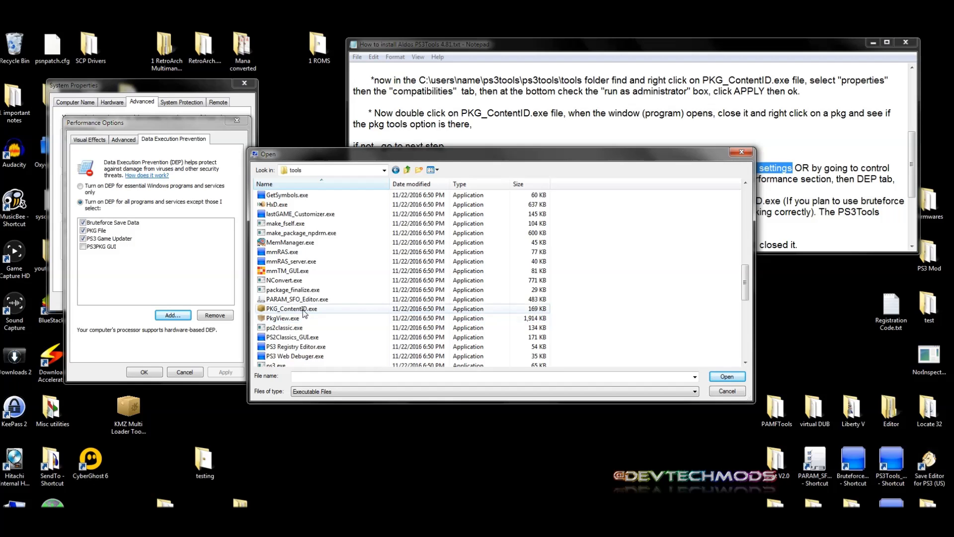
Select BruteforceSaveData.exe in the BruteforceSaveData folder as a possible exception, then cancel adding it.
scroll(288, 283, up, 2)
scroll(289, 268, up, 10)
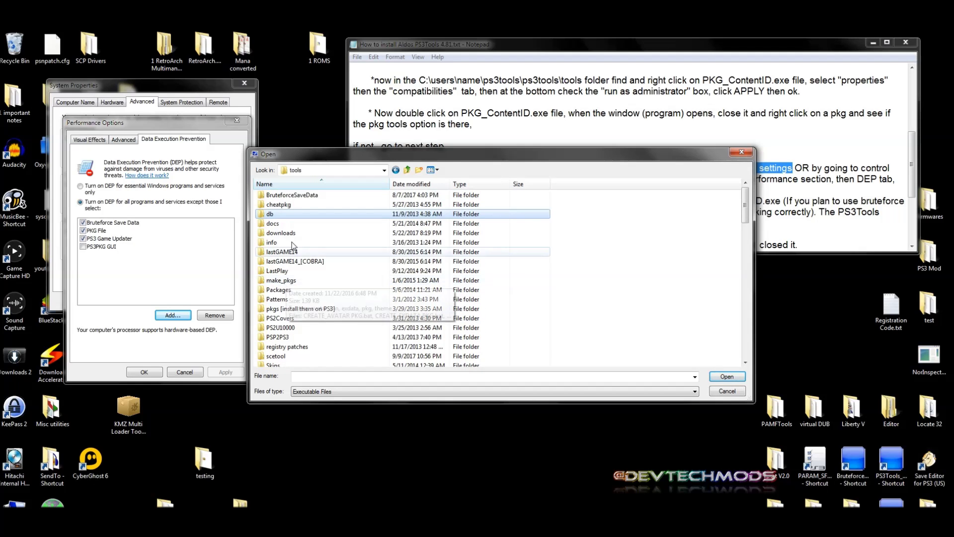
double_click(306, 195)
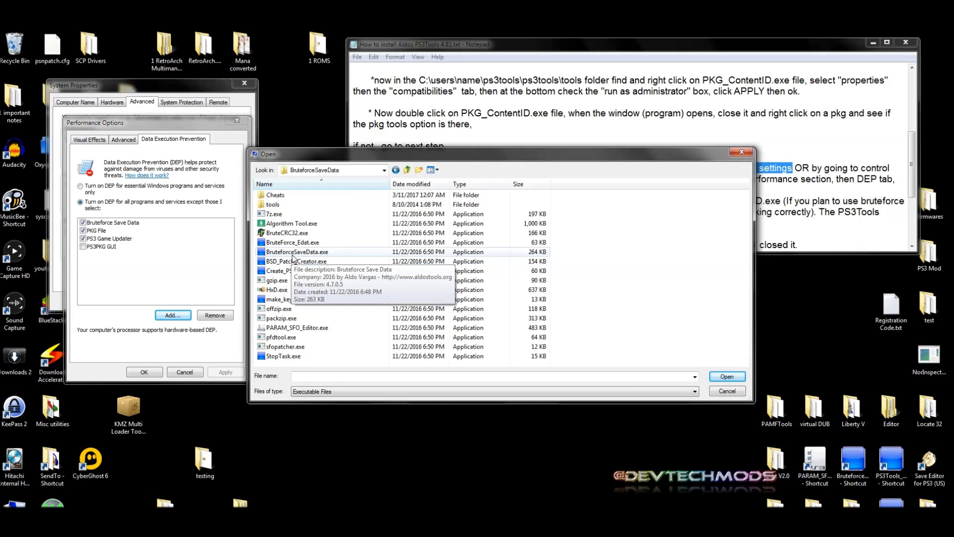
click(298, 252)
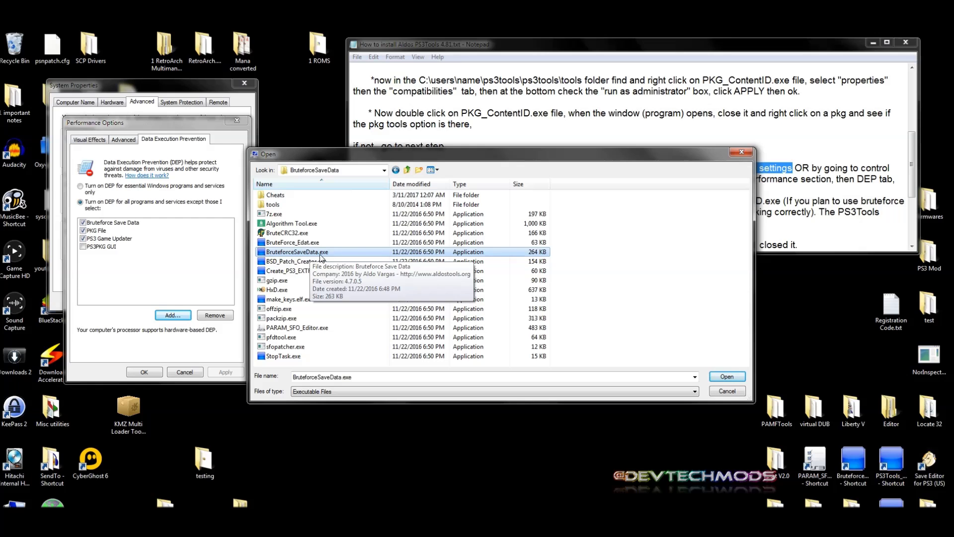
click(106, 230)
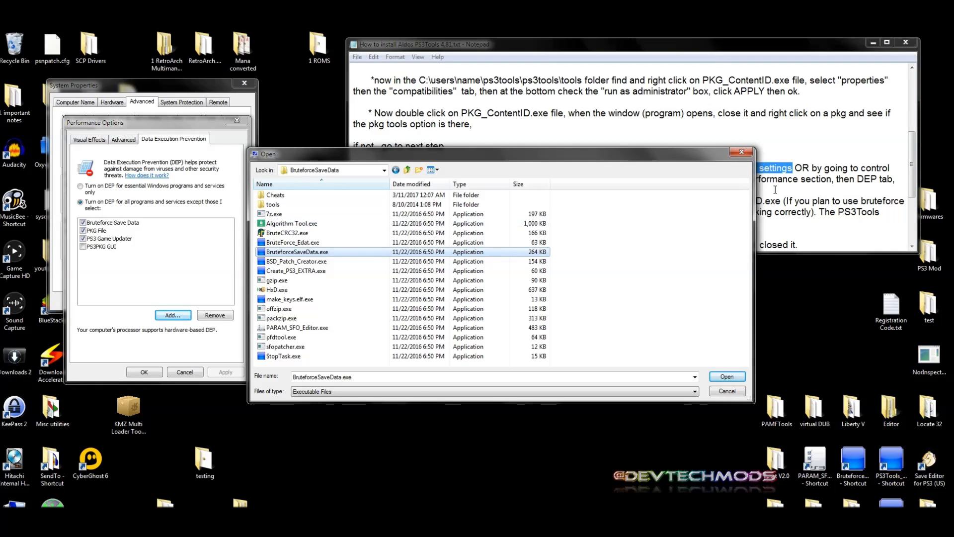
click(741, 152)
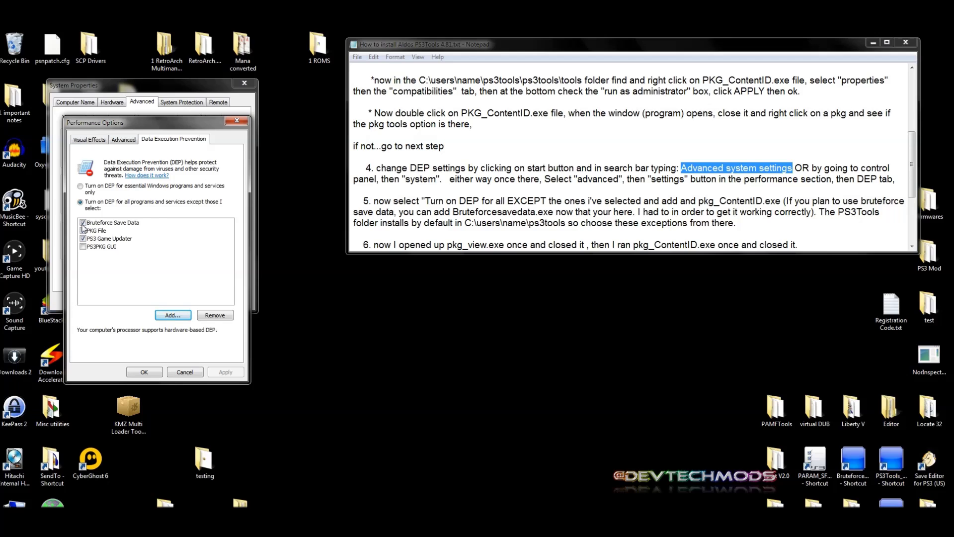
Close the Performance Options and System Properties windows.
click(83, 230)
click(226, 372)
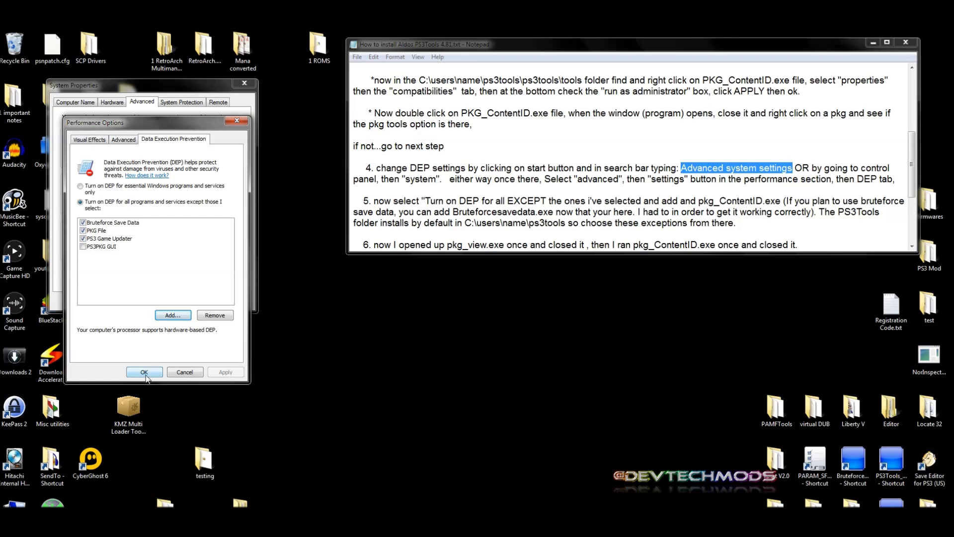
click(236, 122)
click(244, 84)
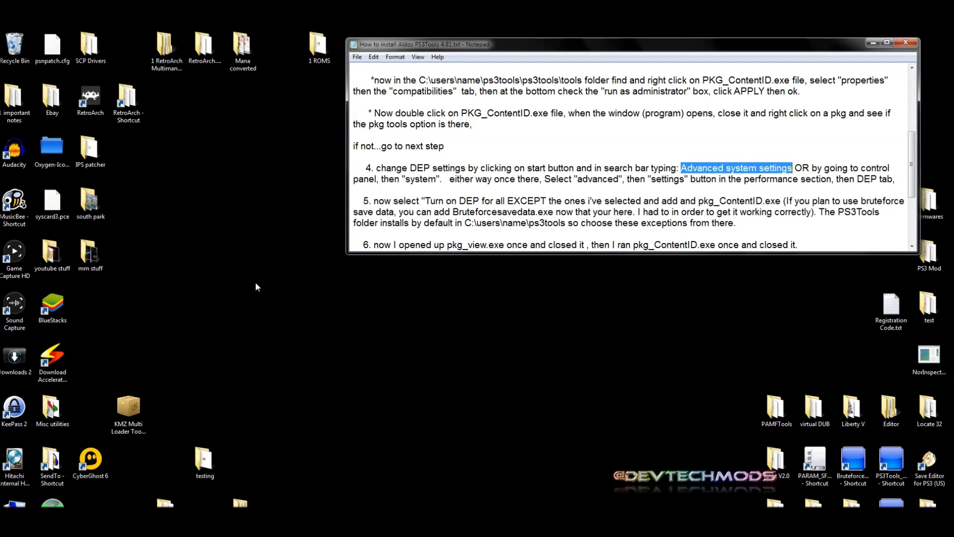
Check the KMZ Multi Loader Tool package's context options for PKG Tools and close the Notepad instructions.
right_click(121, 408)
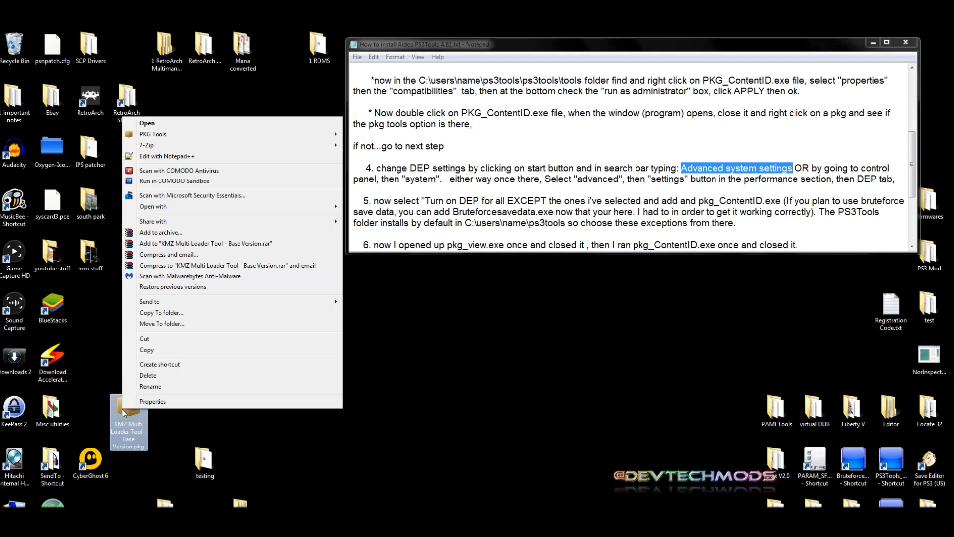
mouse_move(167, 135)
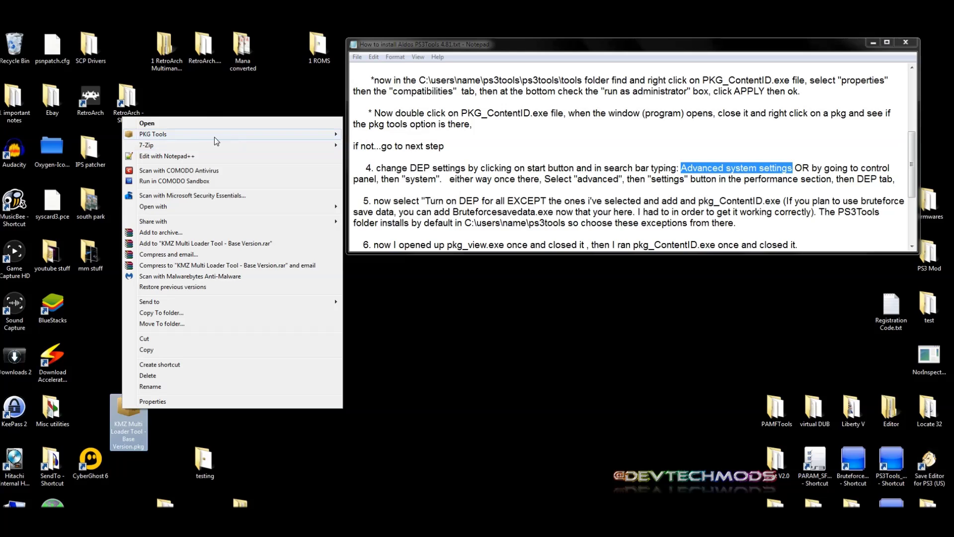
click(495, 358)
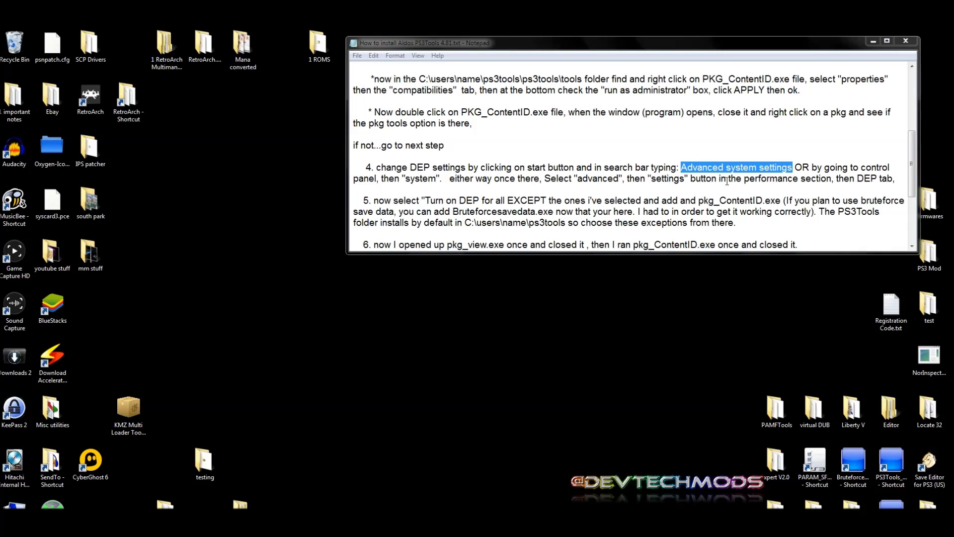
click(905, 41)
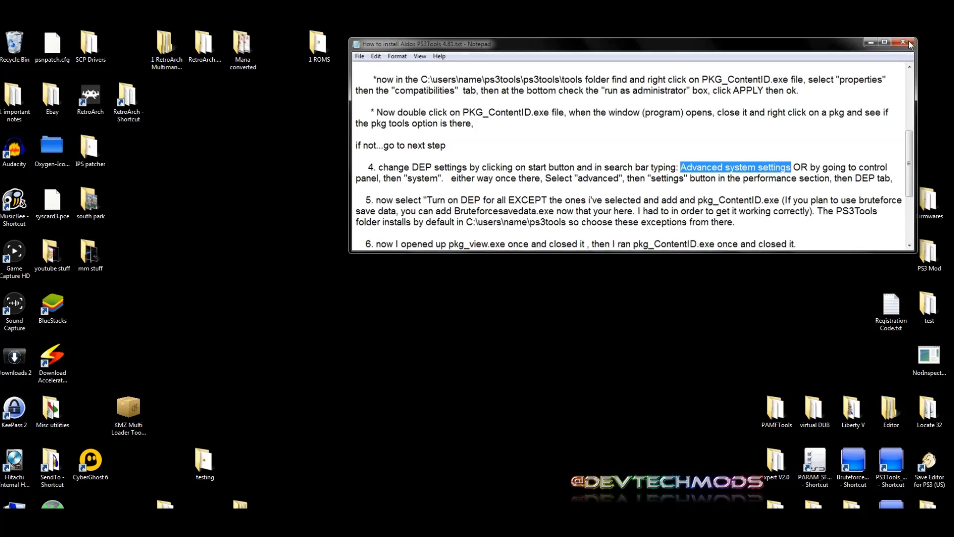
right_click(120, 409)
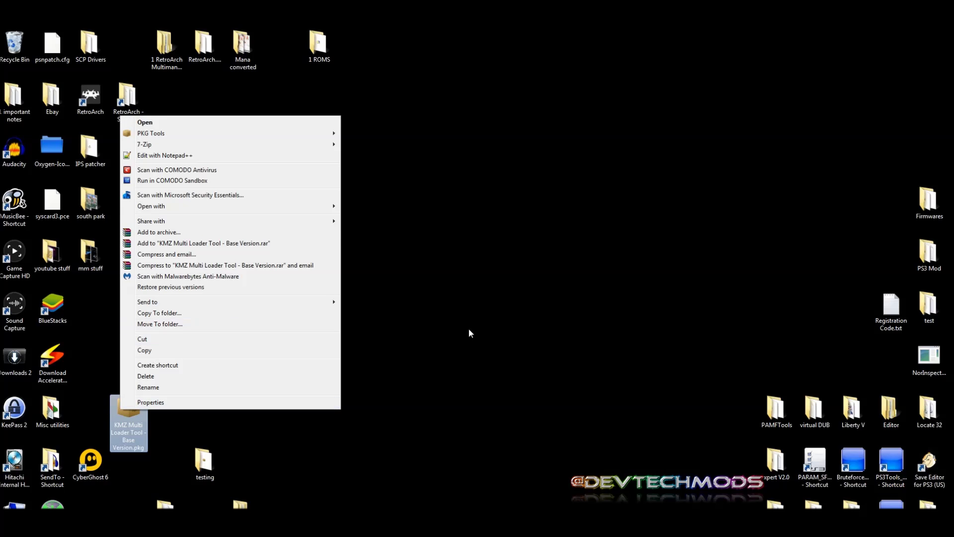
key(Escape)
Open the testing folder from the desktop and move the KMZ Multi Loader Tool package into it.
click(196, 469)
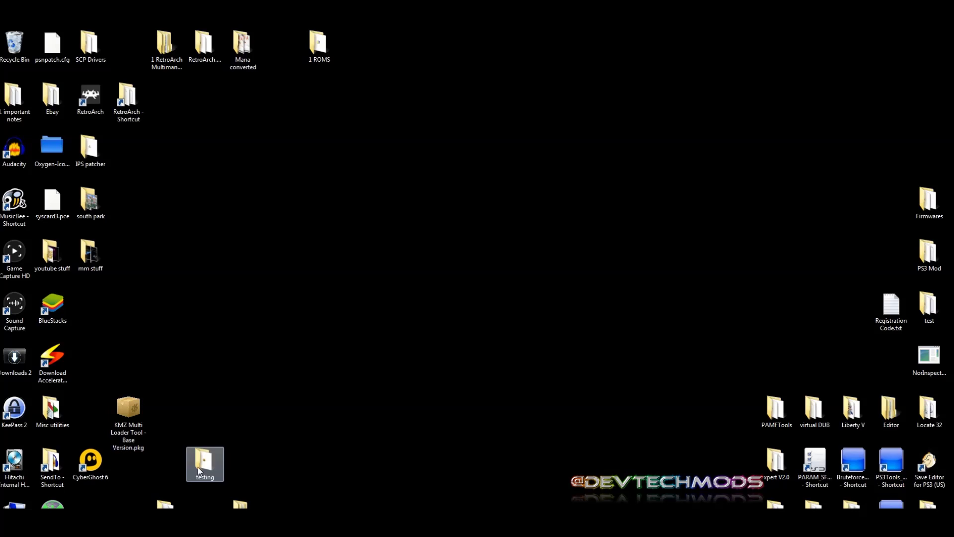
drag(140, 435, 370, 227)
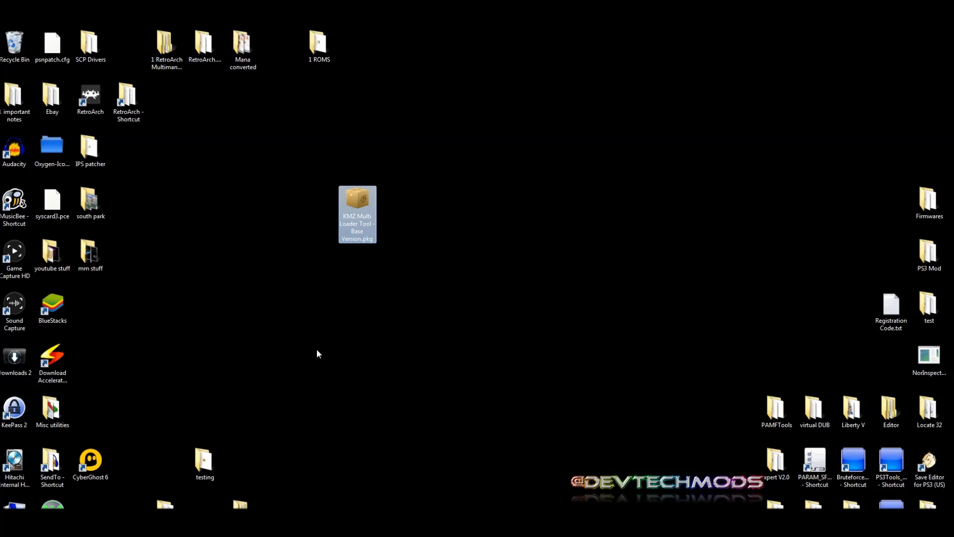
drag(205, 463, 282, 254)
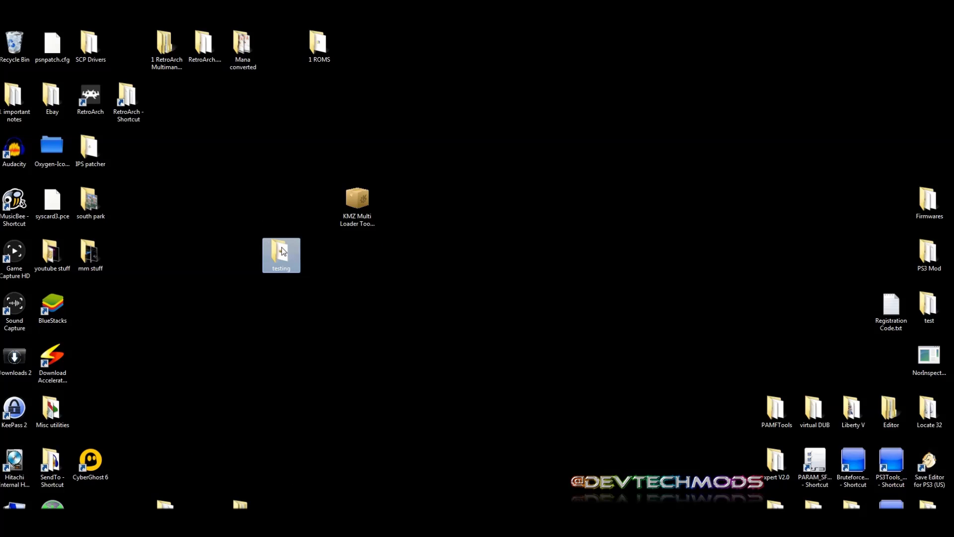
double_click(289, 255)
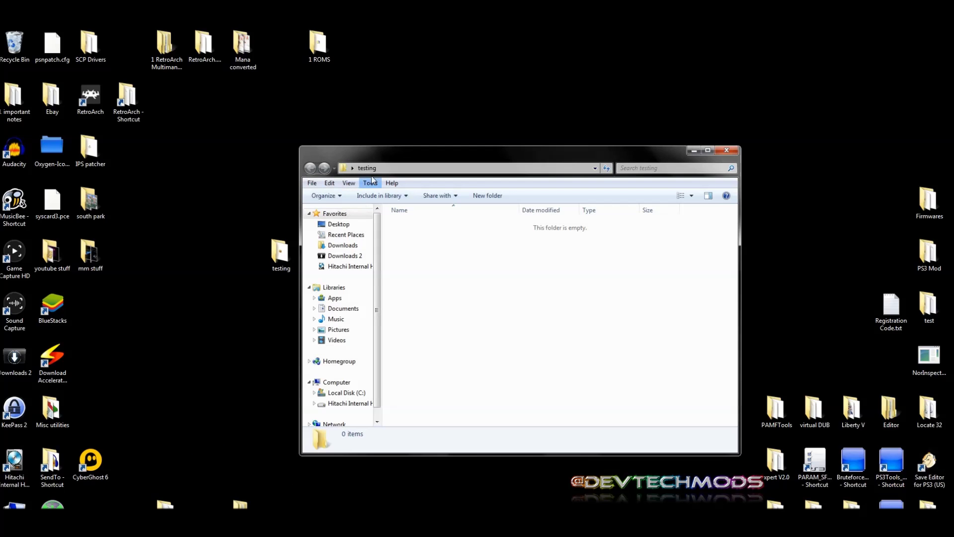
drag(402, 148, 523, 148)
drag(357, 201, 611, 273)
Extract the KMZ Multi Loader Tool package to the current path with PKG Tools and open the extracted folder.
right_click(586, 225)
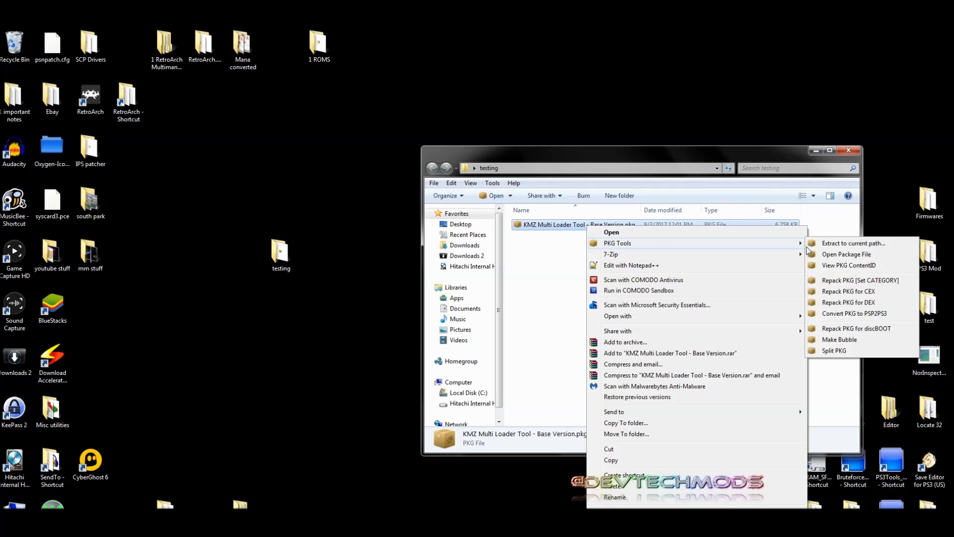
click(840, 243)
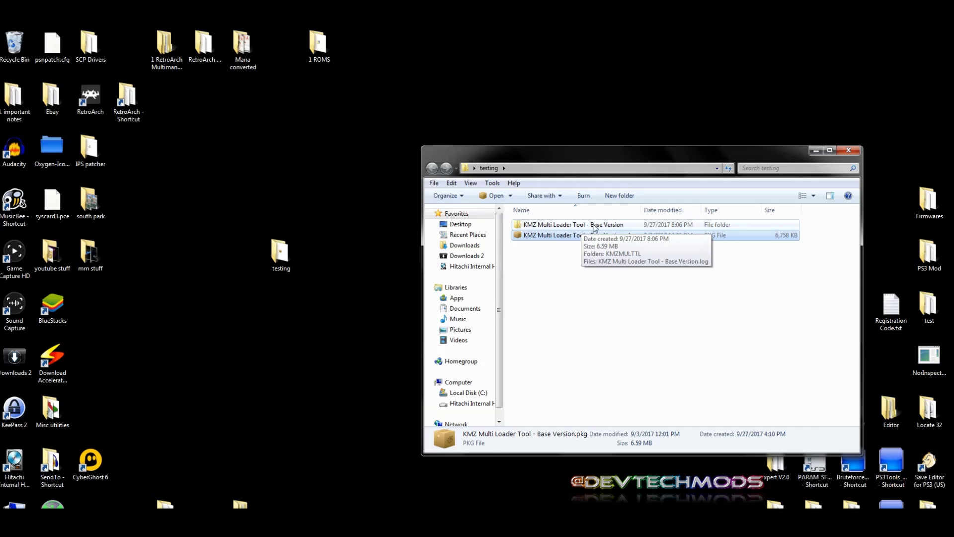
double_click(595, 228)
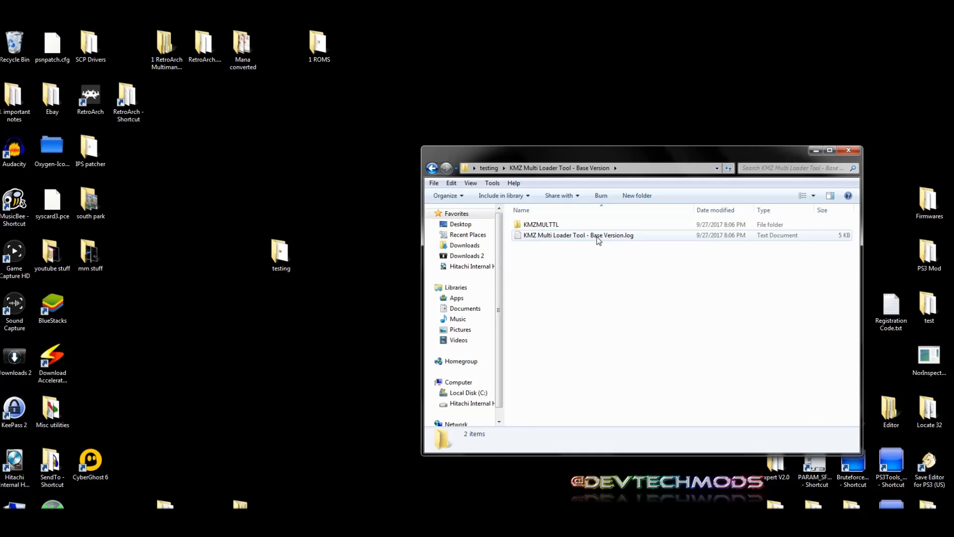
Delete the KMZ Multi Loader Tool - Base Version.log file and select the KMZMULTTL folder.
click(598, 238)
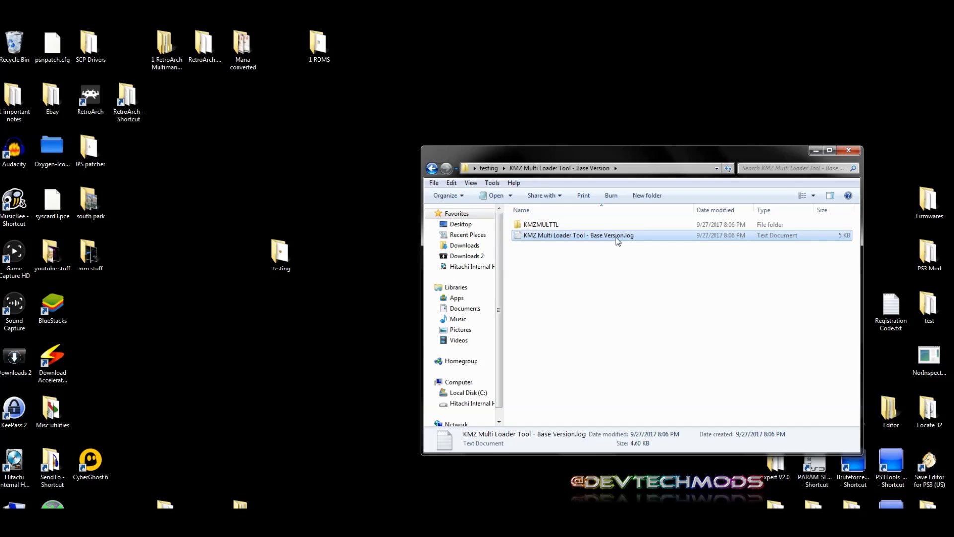
key(Delete)
key(Return)
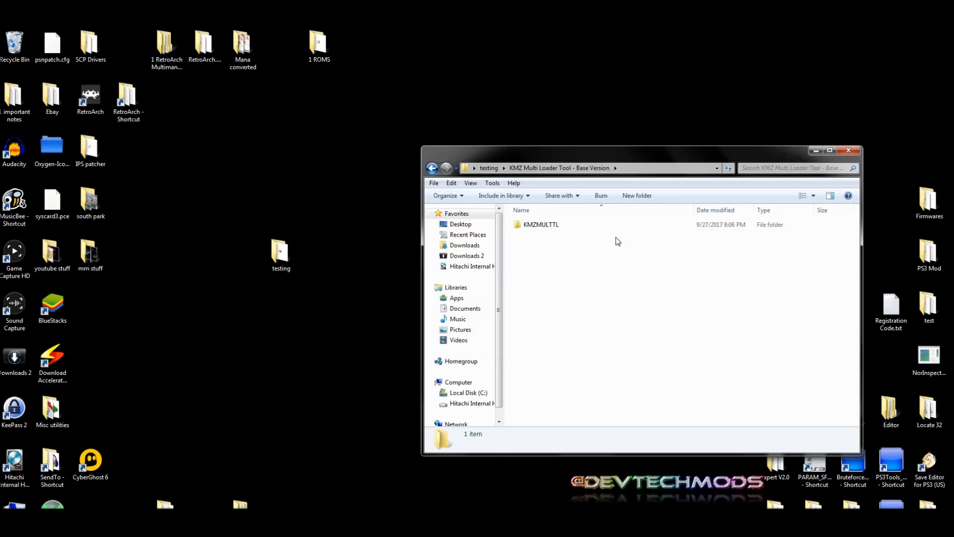
click(541, 228)
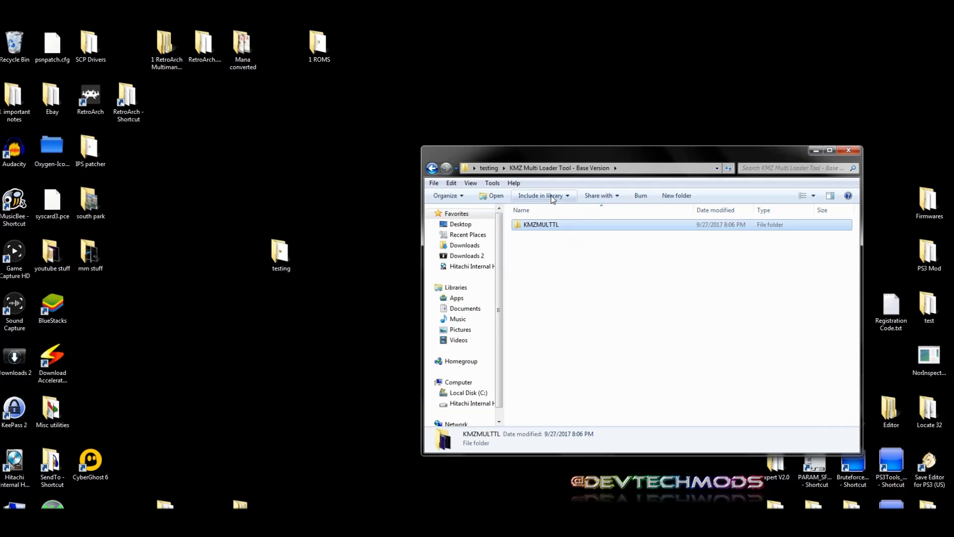
drag(593, 159, 444, 123)
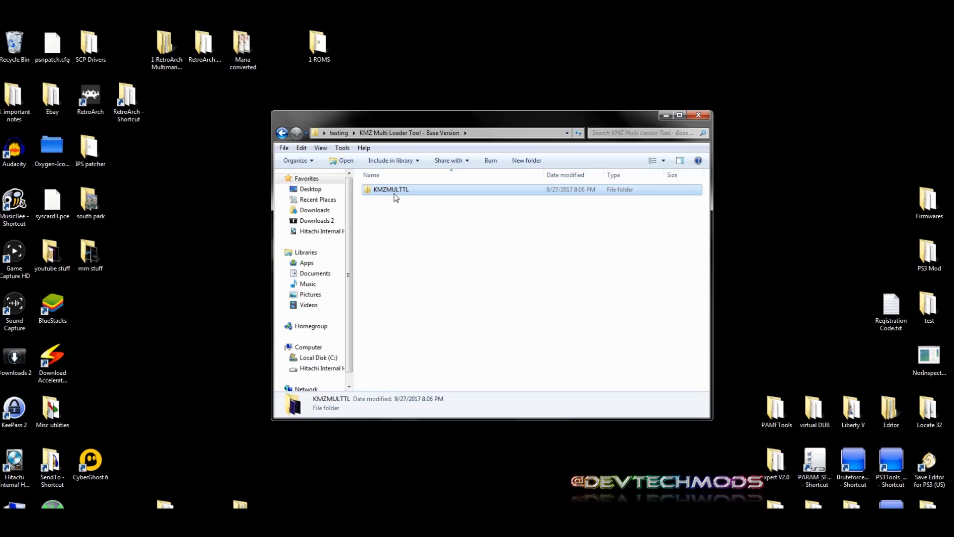
Examine the extracted contents of the KMZMULTTL folder and its USRDIR subfolder, and return to the KMZ Multi Loader Tool - Base Version folder.
mouse_move(406, 193)
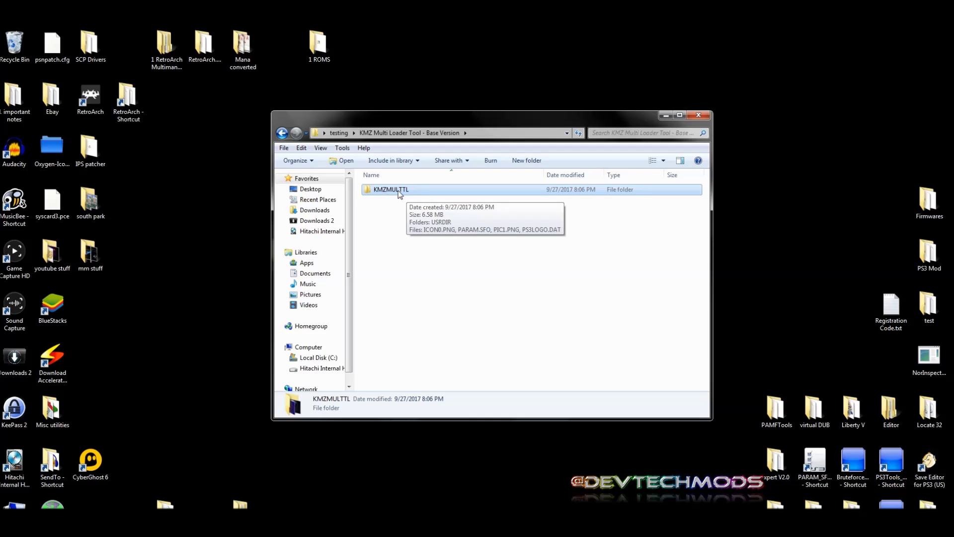
double_click(394, 192)
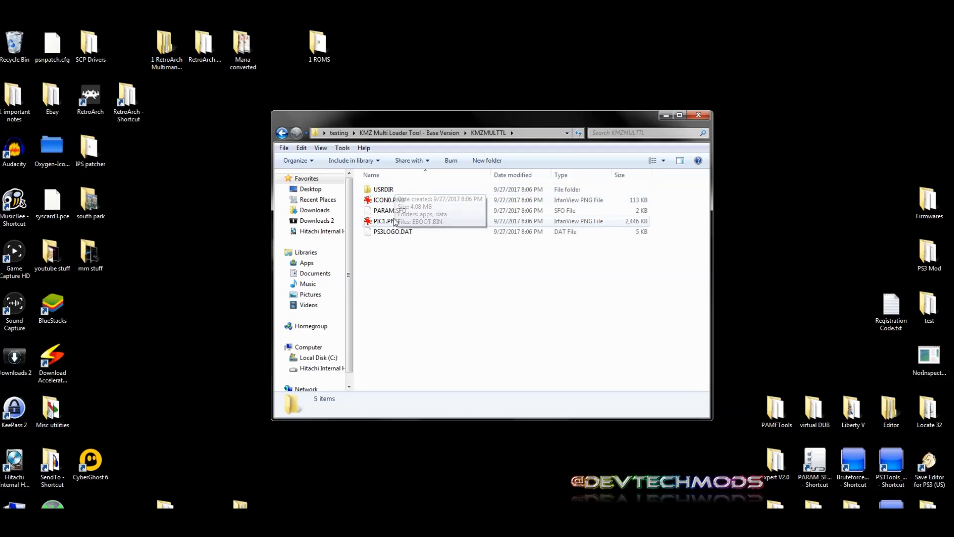
click(395, 200)
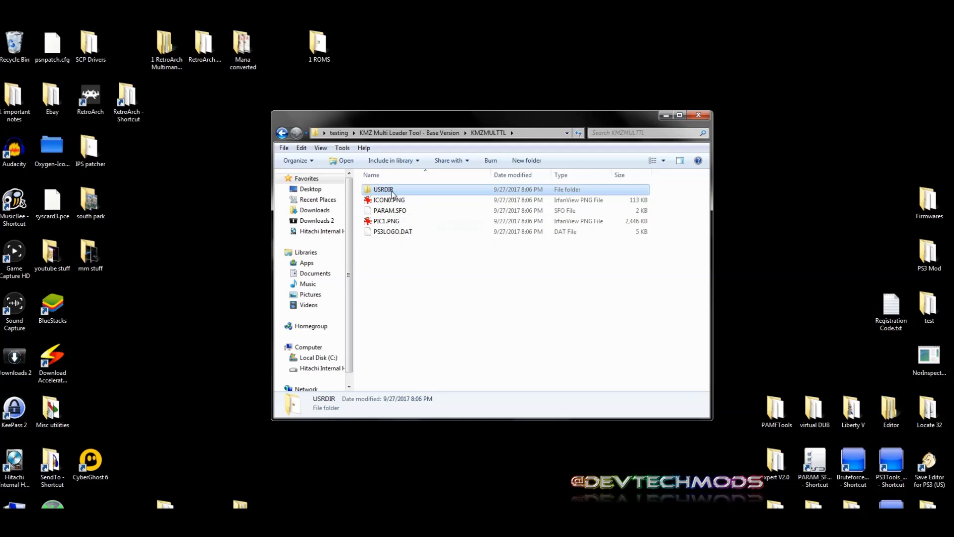
click(397, 221)
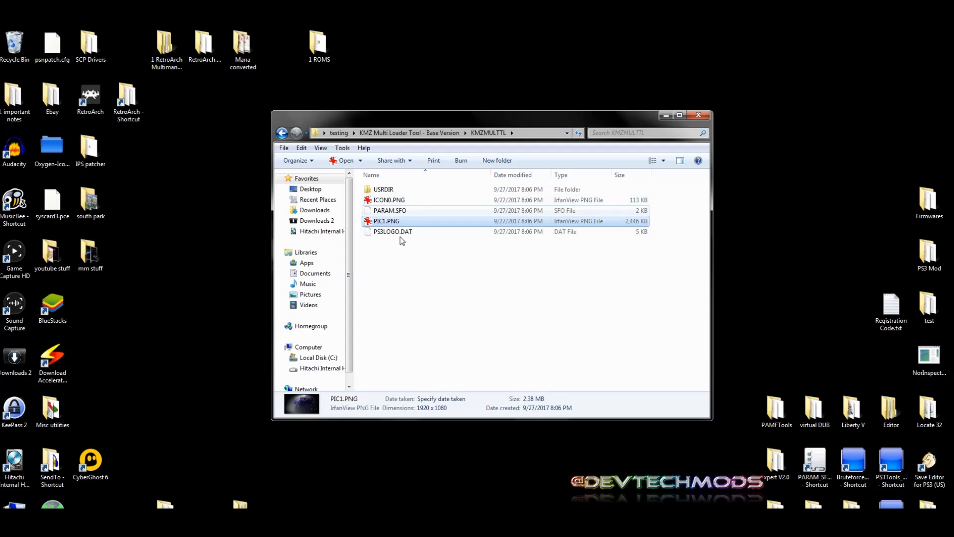
click(401, 214)
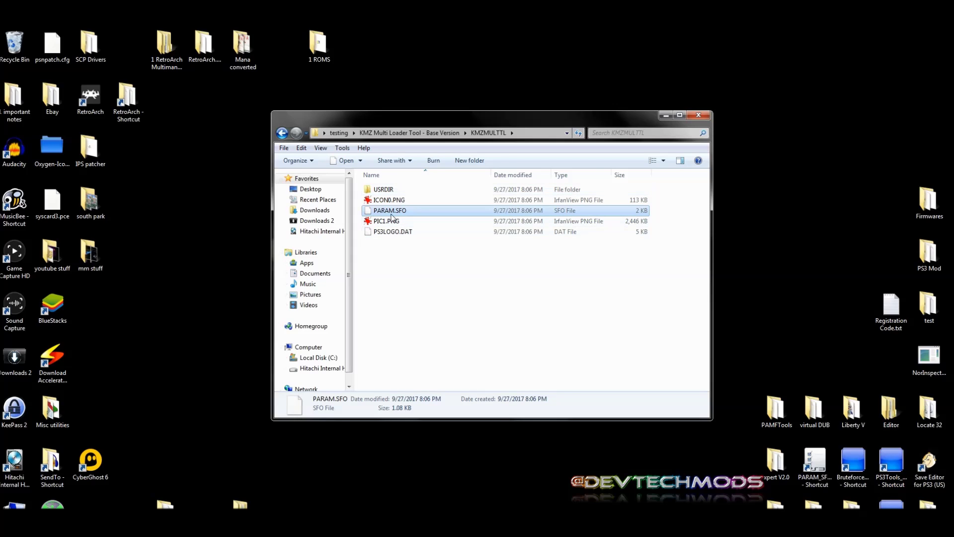
double_click(393, 190)
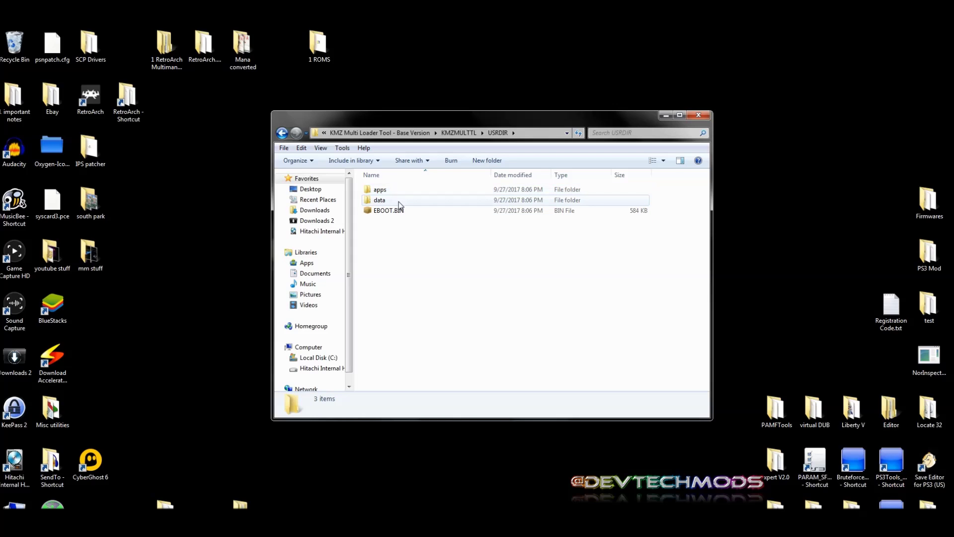
key(BackSpace)
key(BackSpace)
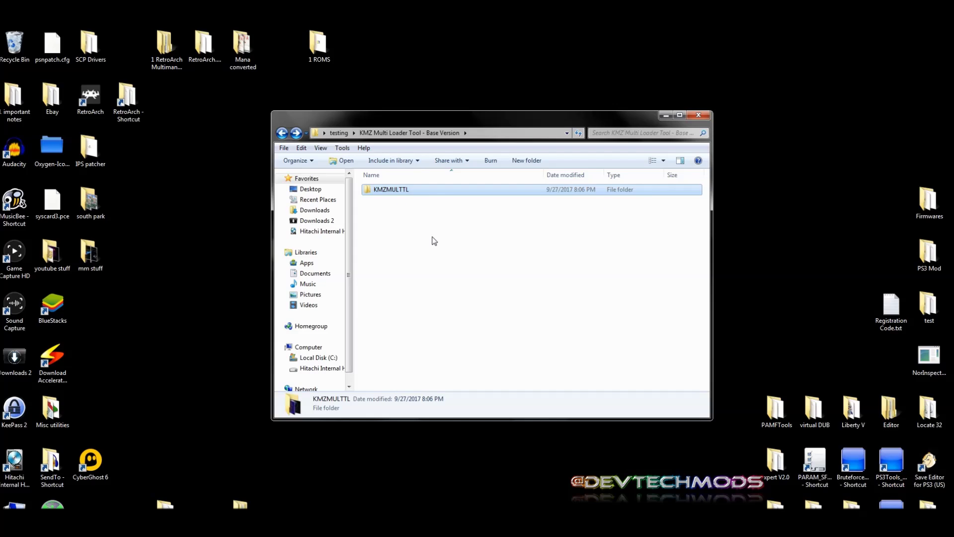
Build a PKG from the KMZMULTTL folder with Make PKG, allow the program to run, and close the ContentID output window.
right_click(385, 192)
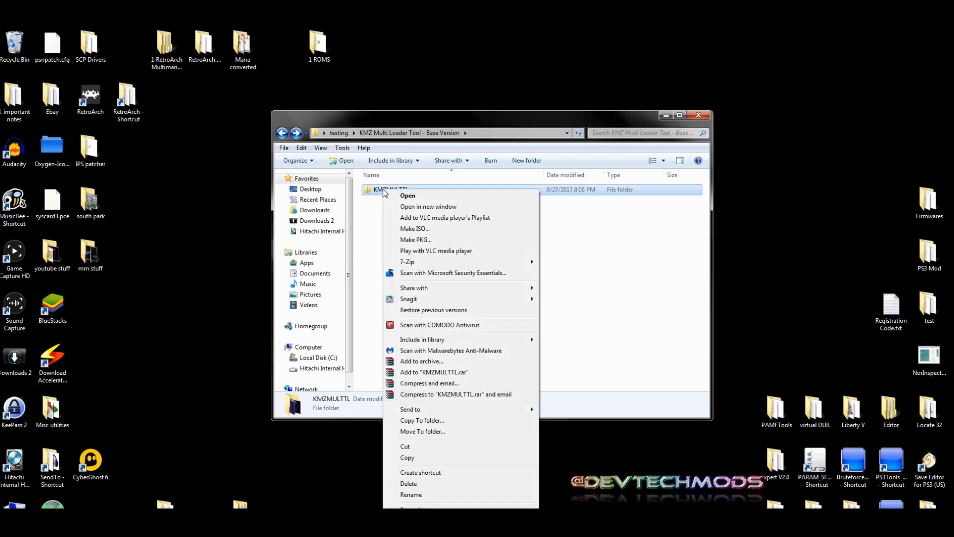
click(425, 240)
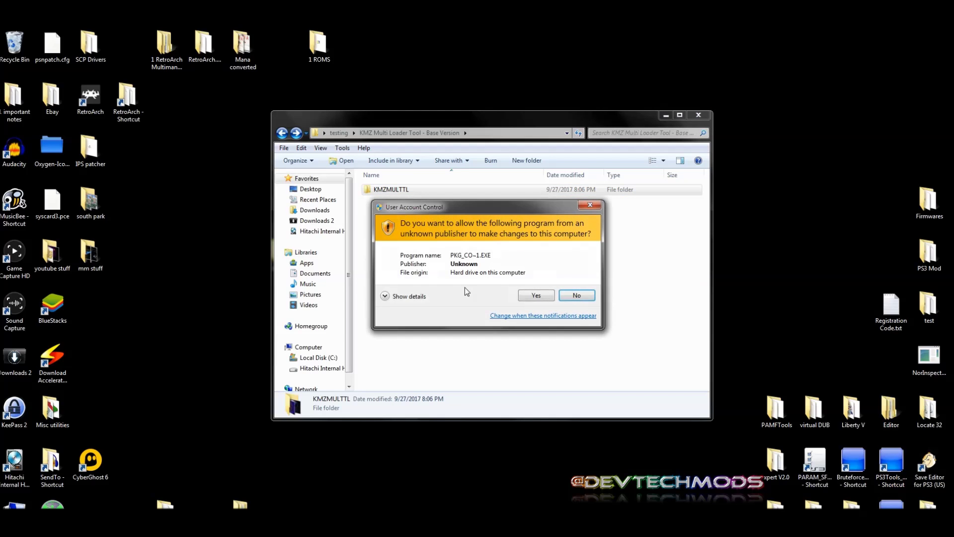
key(alt+y)
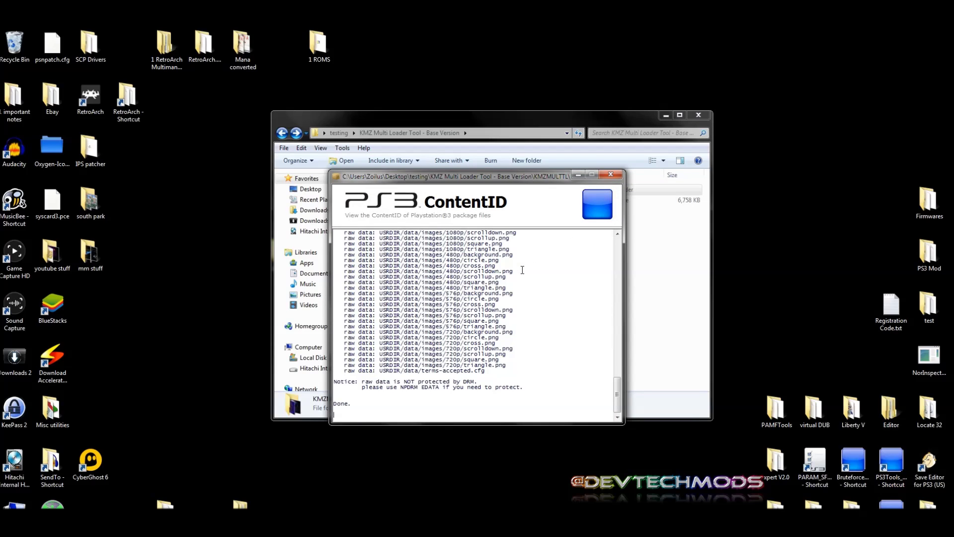
click(610, 174)
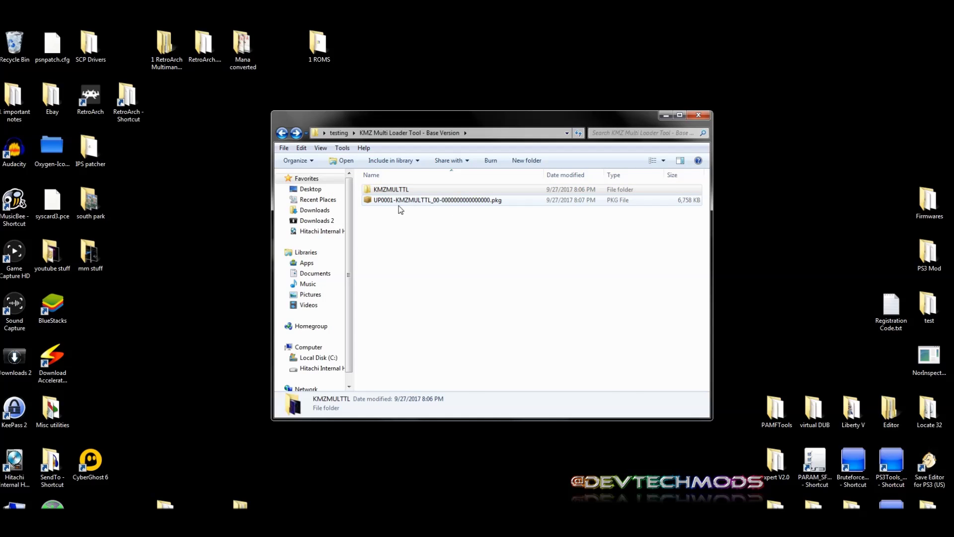
Check the rebuilt .pkg file and its name against the KMZMULTTL source folder, leaving the package selected.
click(442, 205)
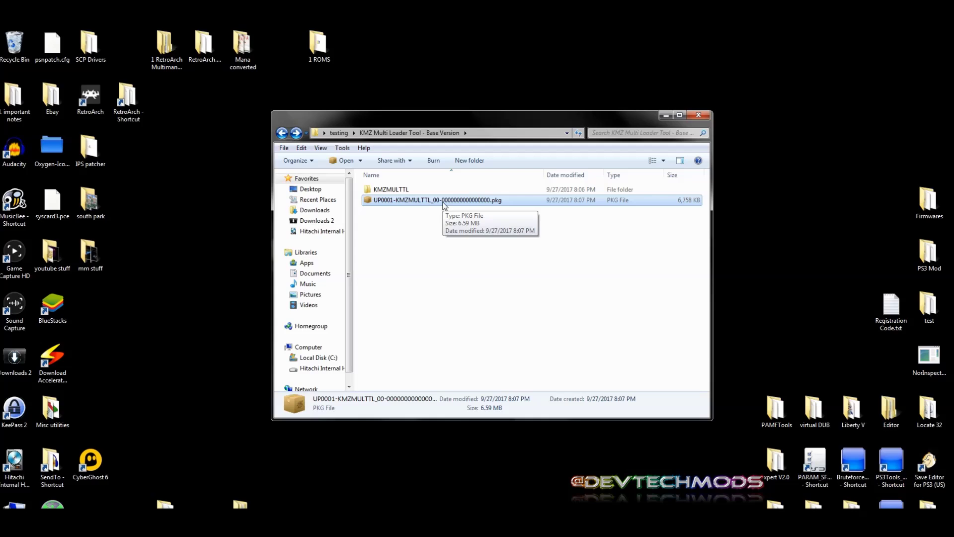
click(466, 201)
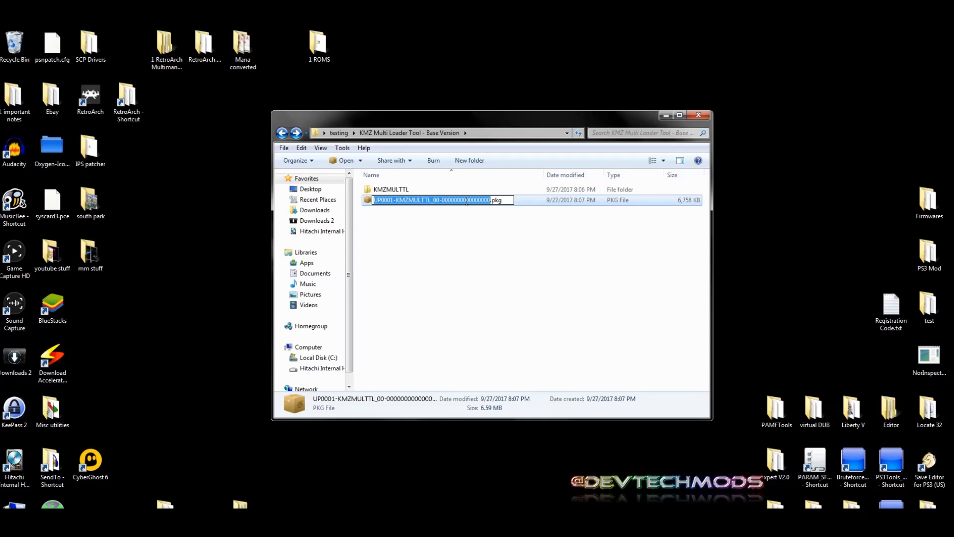
click(390, 193)
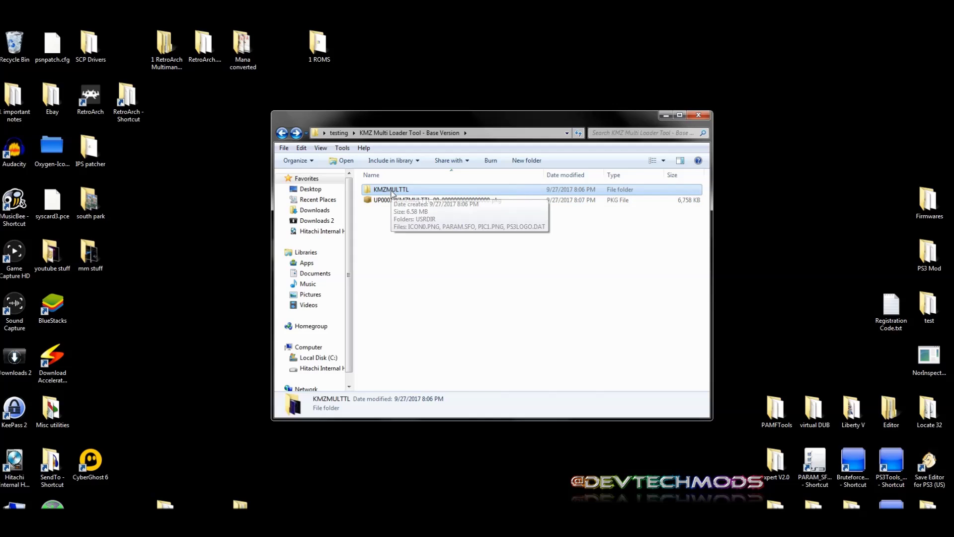
click(420, 202)
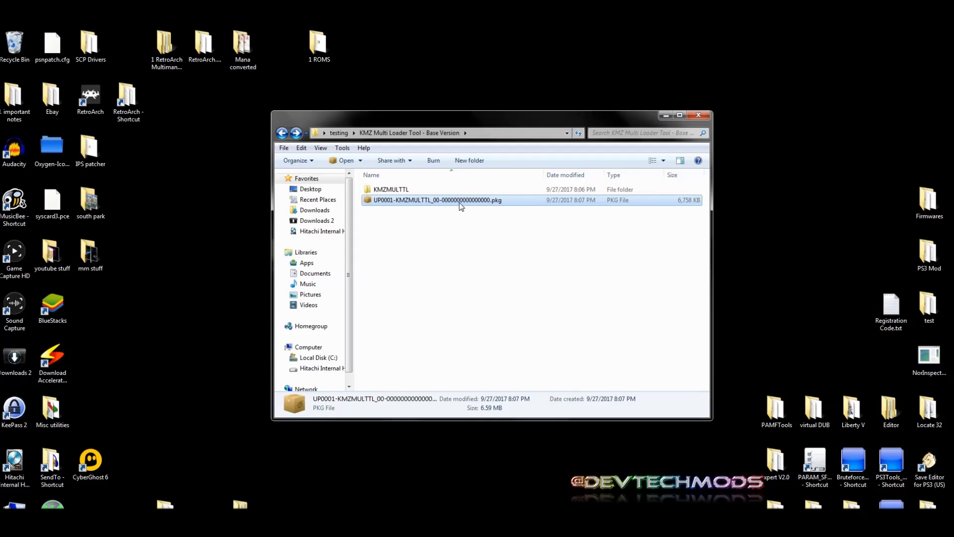